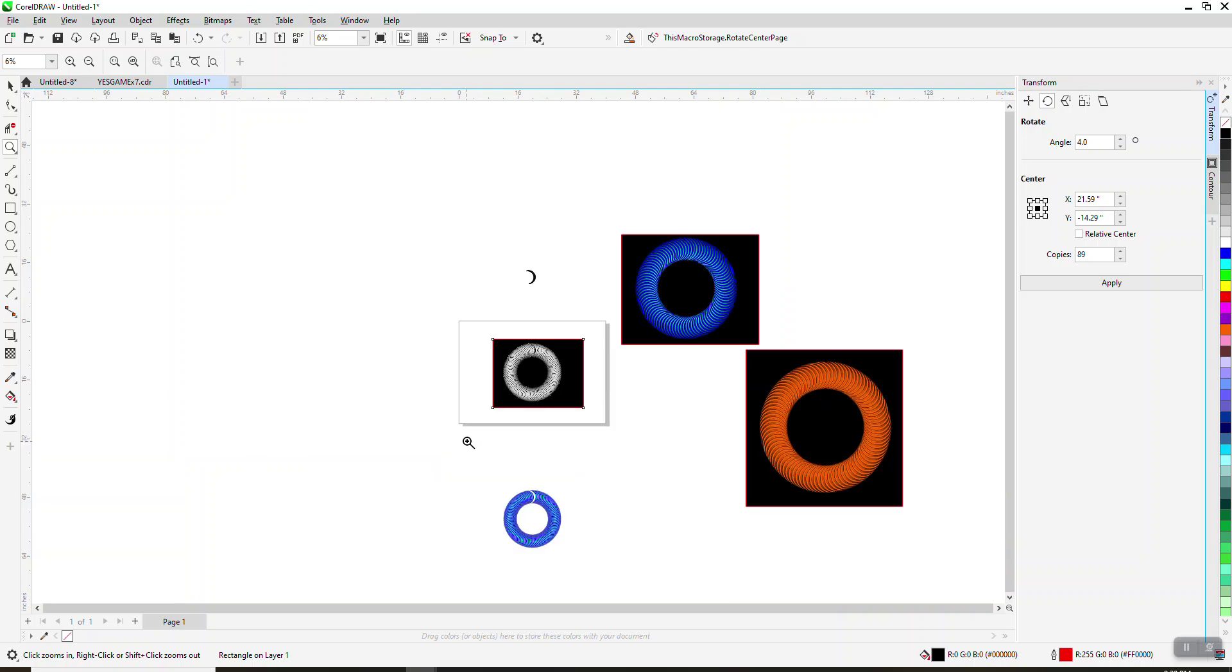
Move the grayscale ring together with its black background rectangle off the page to an X position of -18.41 inches.
left_click_drag(501, 347, 591, 402)
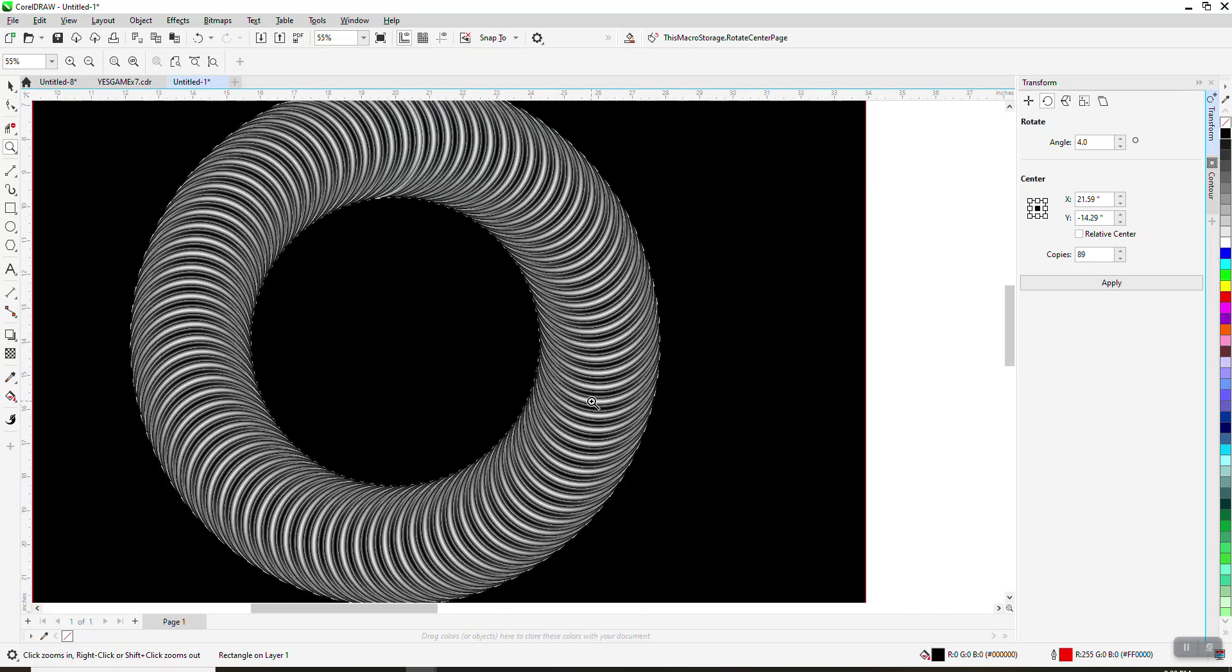
left_click_drag(552, 208, 647, 302)
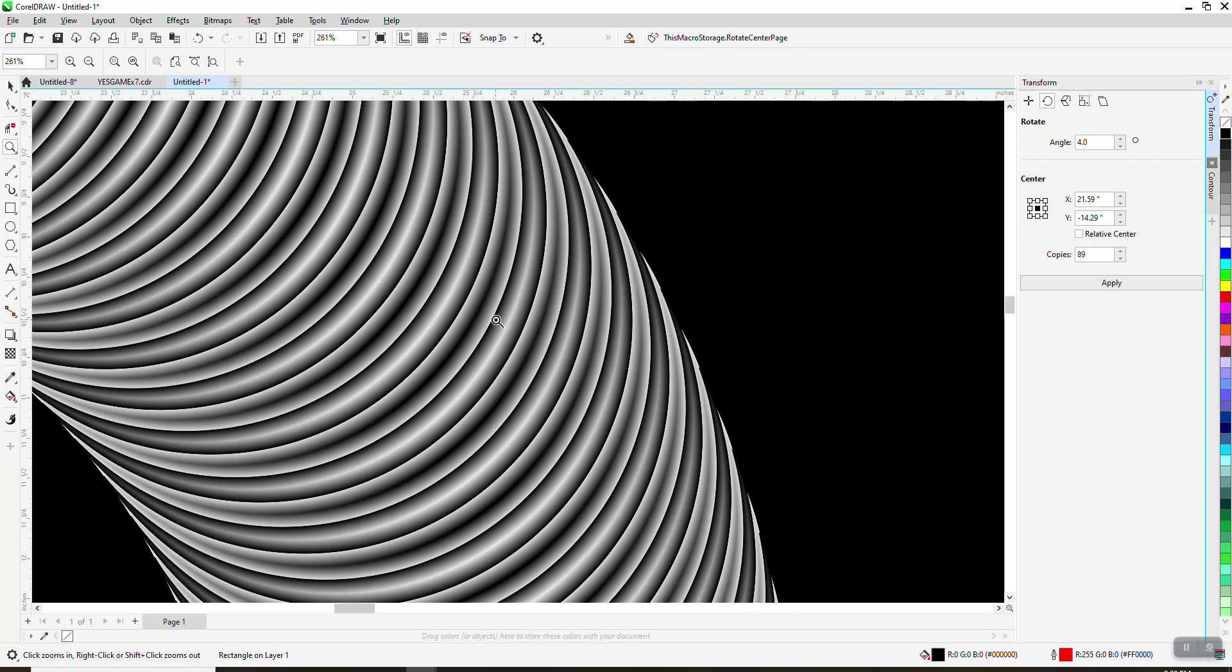
scroll(535, 340, "down", 3)
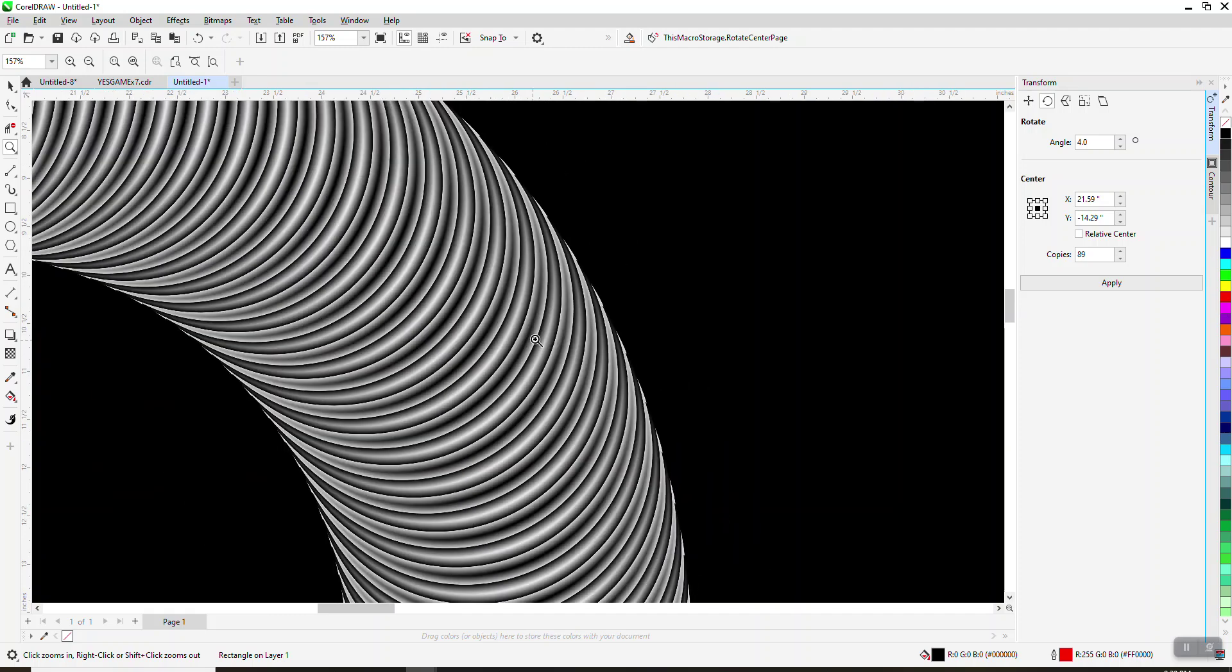
scroll(625, 302, "down", 1)
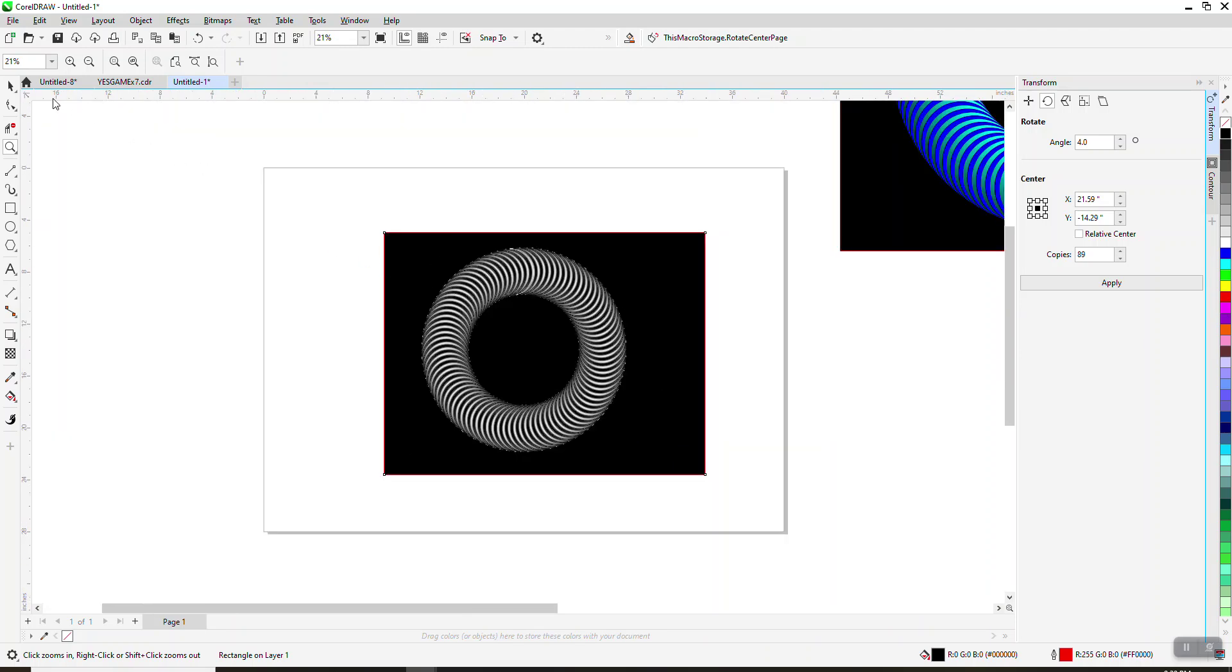
left_click(10, 85)
key("space")
left_click_drag(365, 211, 720, 486)
key("Left")
key("Left")
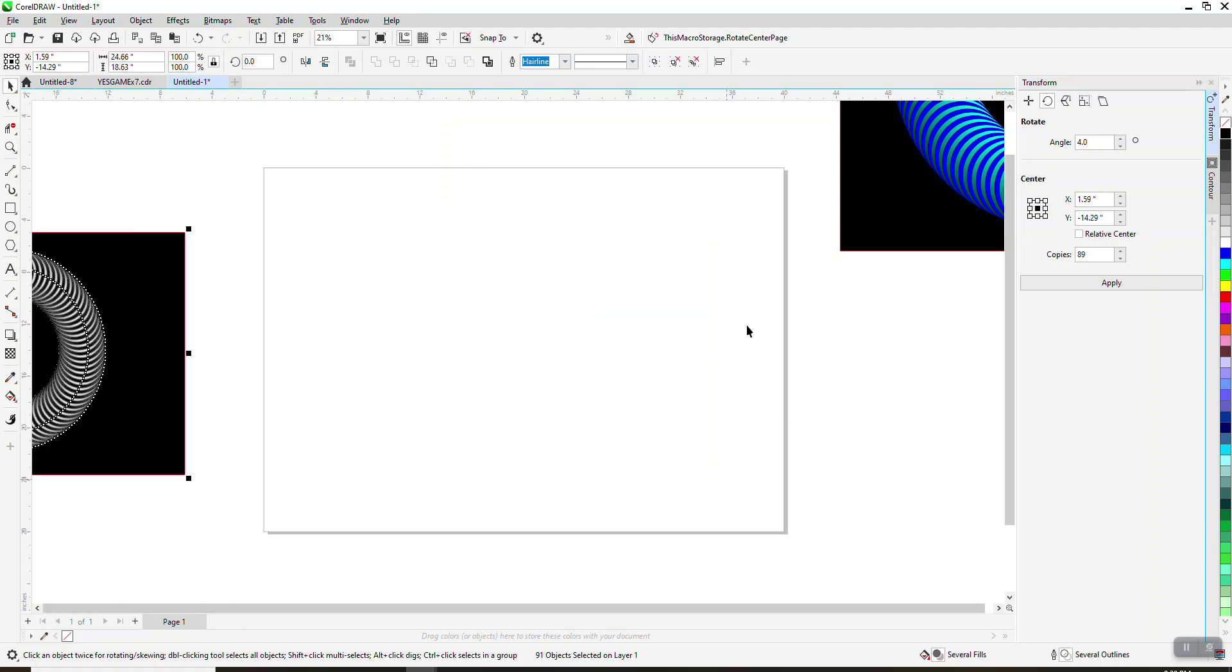
key("Left")
key("Left")
scroll(1016, 346, "down", 1)
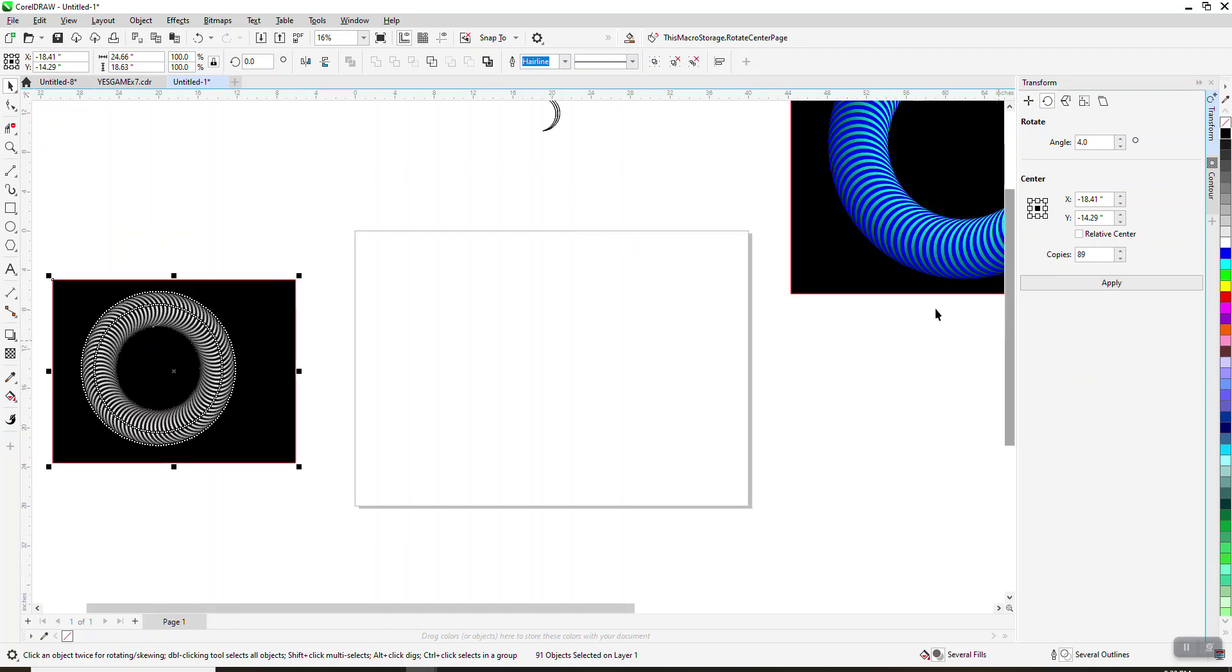
Move the unfilled black crescent outlines down onto the page, centred at X 19.6 and Y -8.03 inches.
left_click_drag(1010, 315, 1009, 282)
left_click_drag(511, 143, 636, 243)
key("ctrl+r")
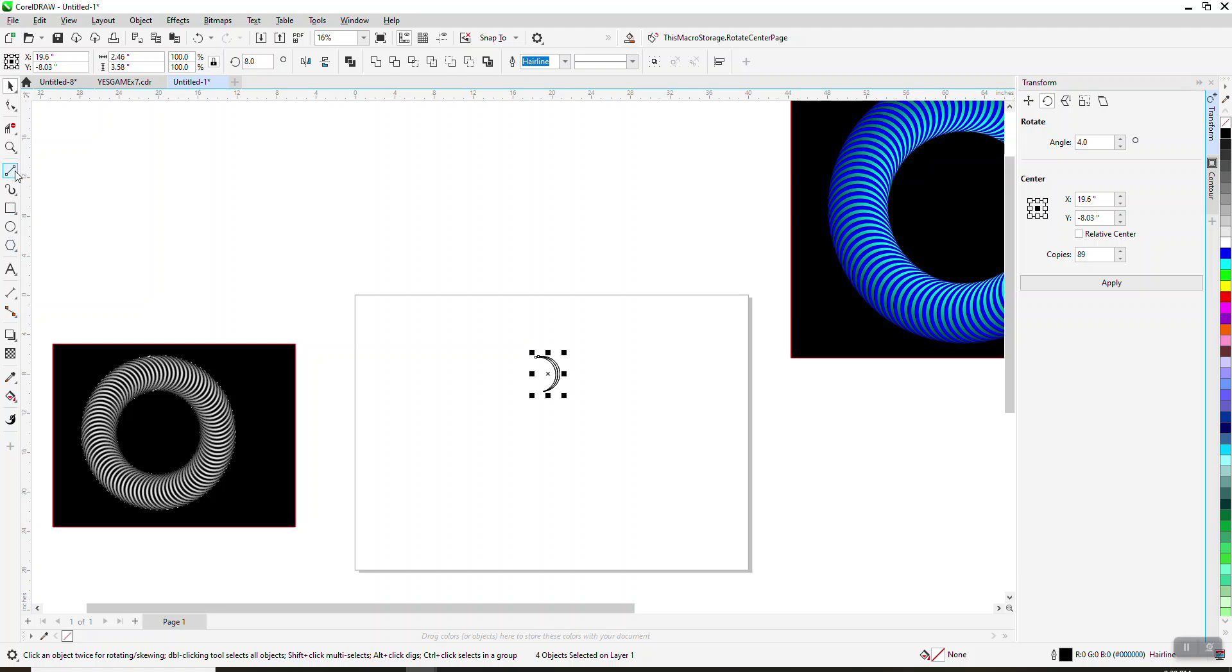
left_click(10, 147)
left_click(580, 420)
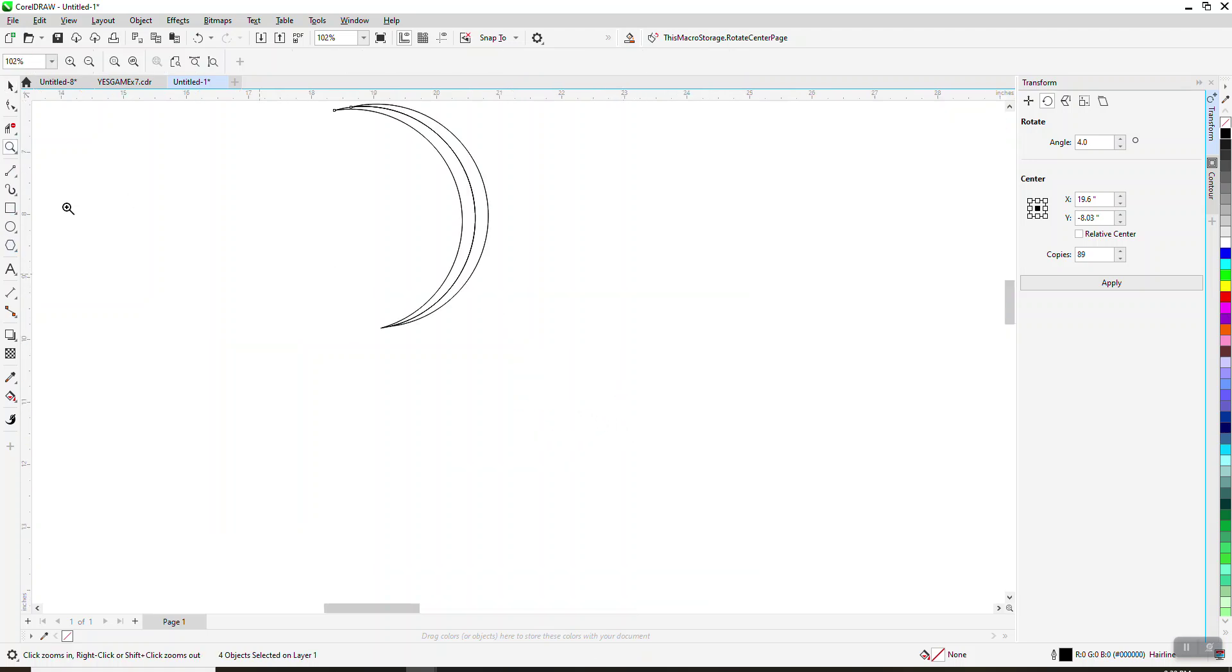
left_click(10, 85)
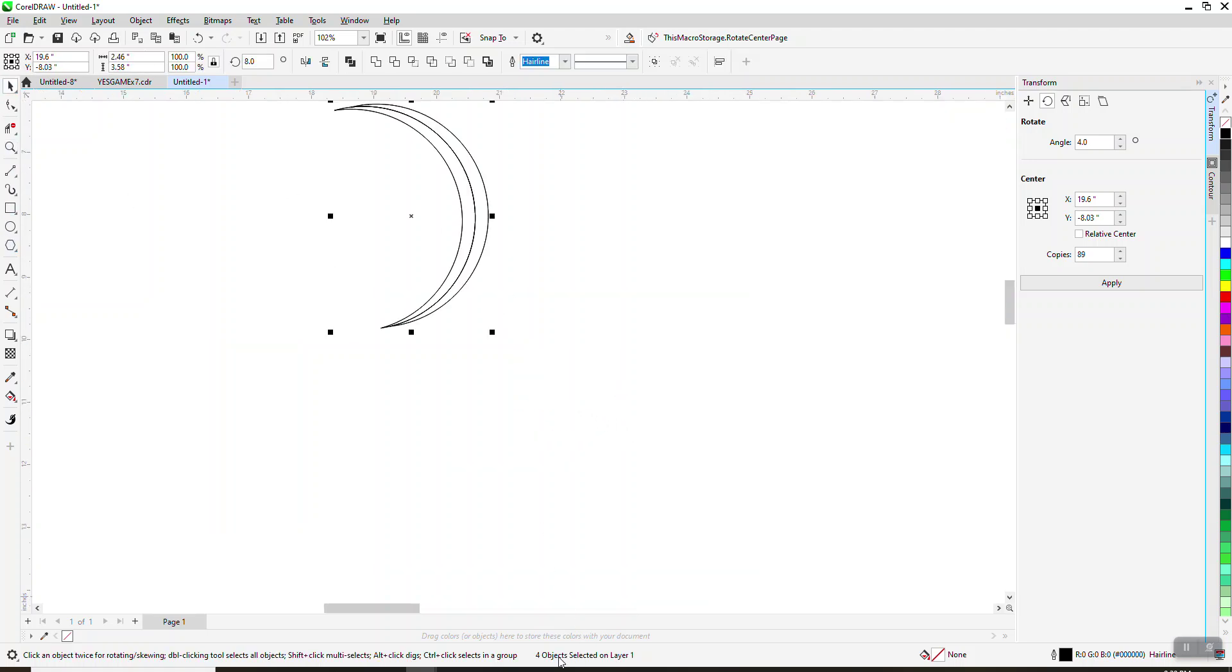
scroll(648, 366, "down", 1)
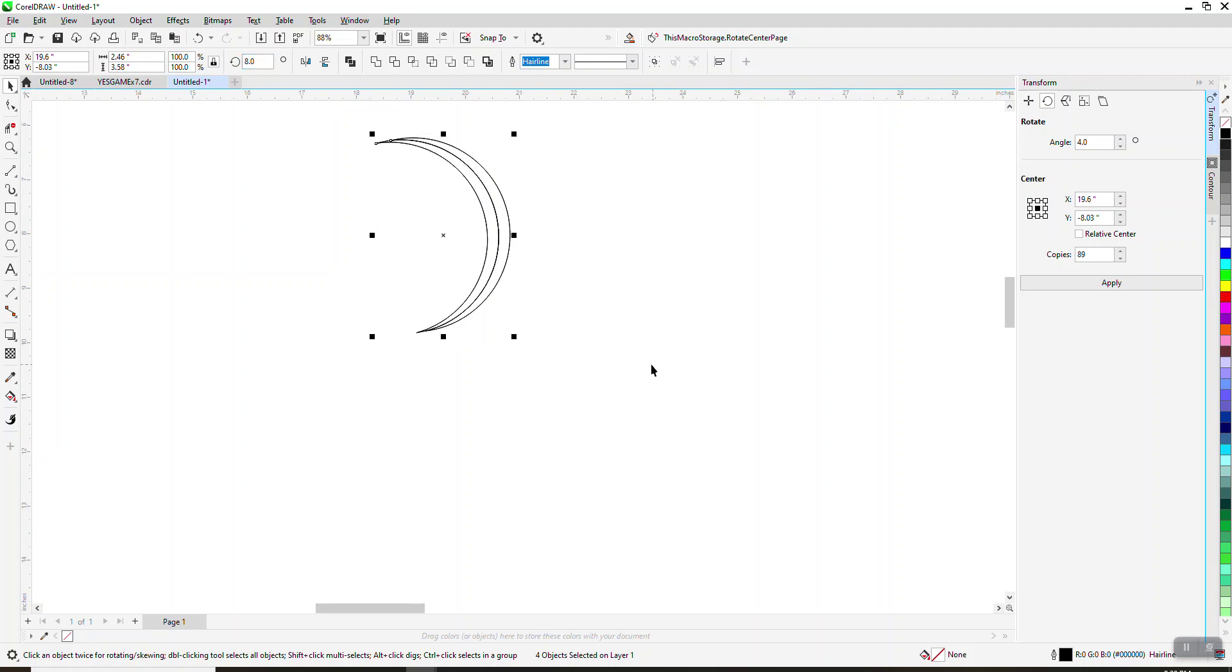
left_click(143, 23)
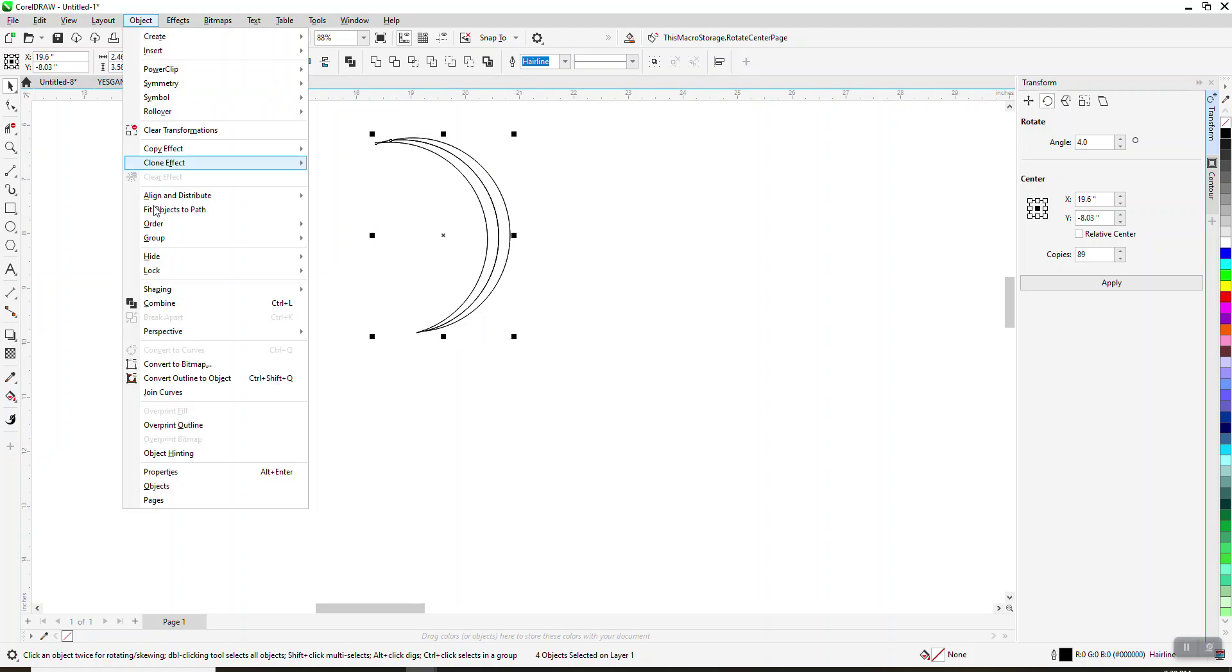
mouse_move(165, 240)
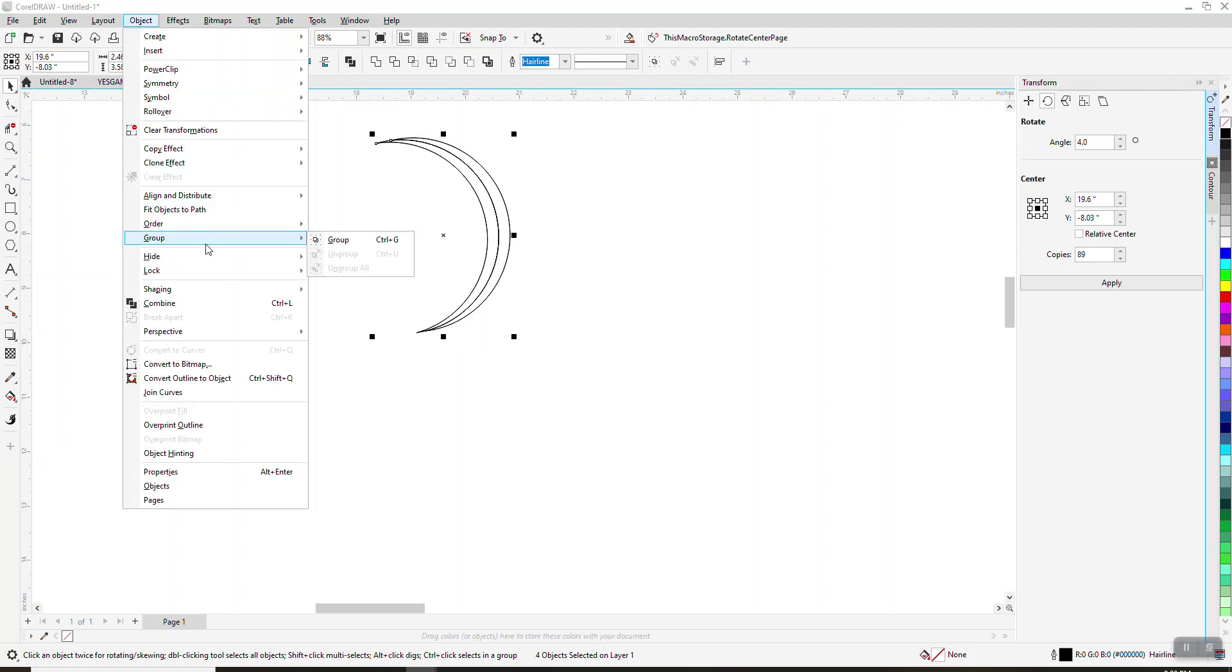
left_click(341, 220)
Pull the duplicate outer and inner crescents off the originals and delete both duplicates.
left_click(485, 218)
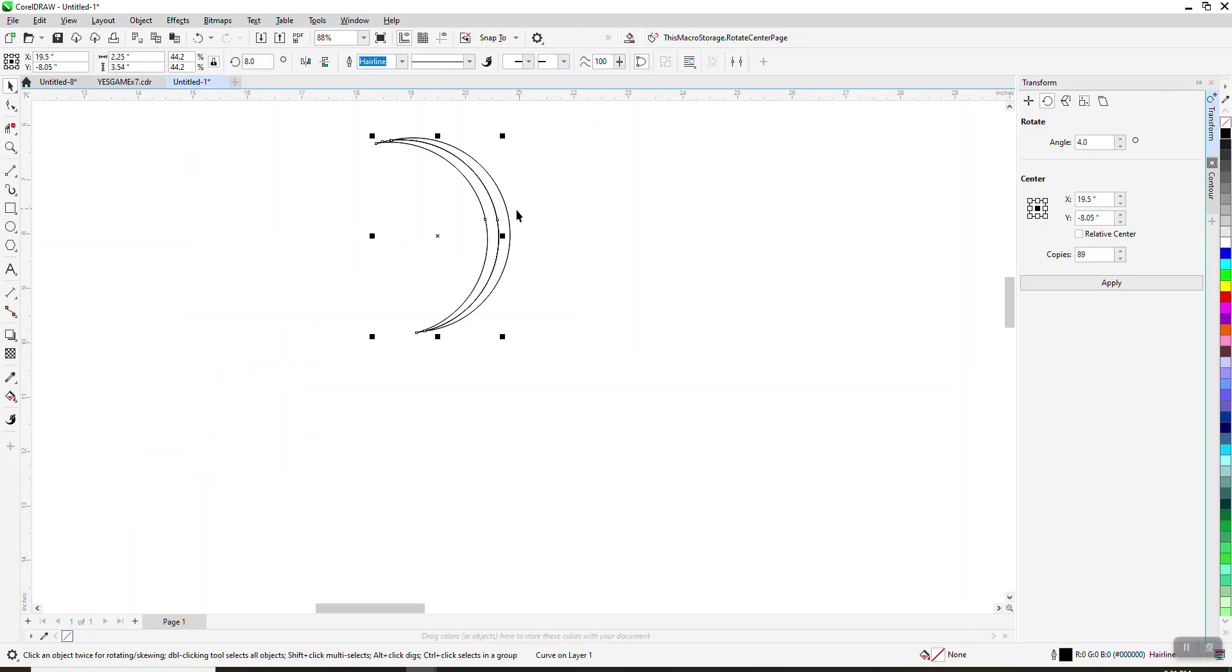
left_click_drag(492, 223, 571, 228)
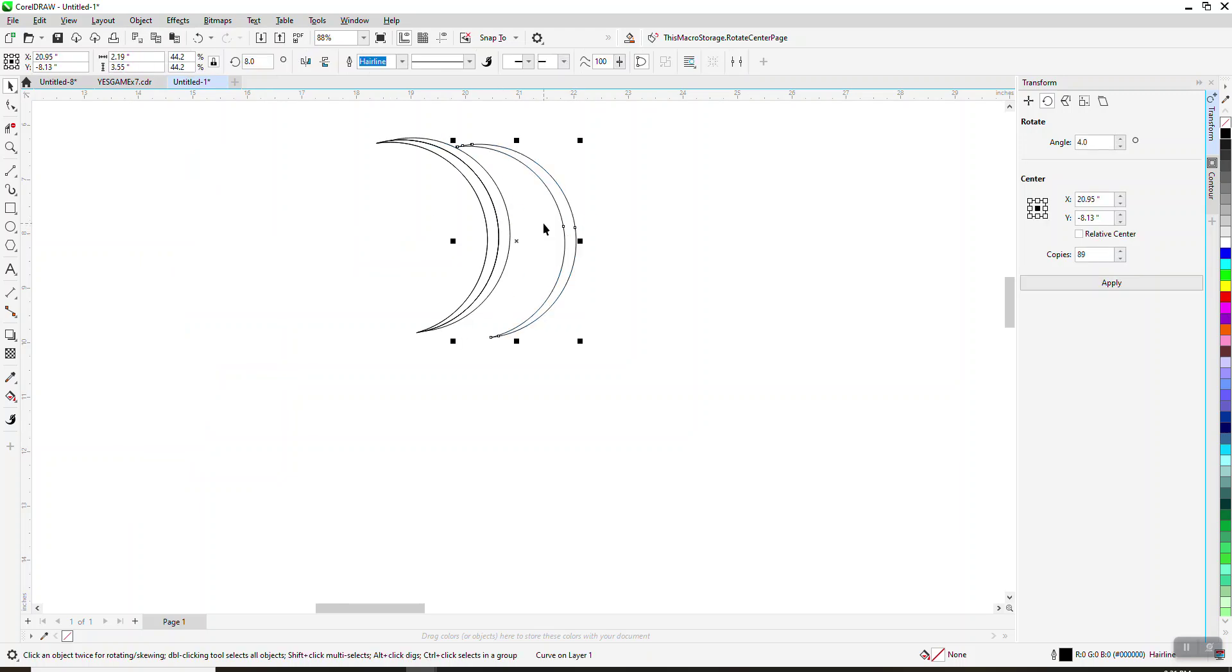
key("ctrl+z")
left_click_drag(490, 227, 233, 229)
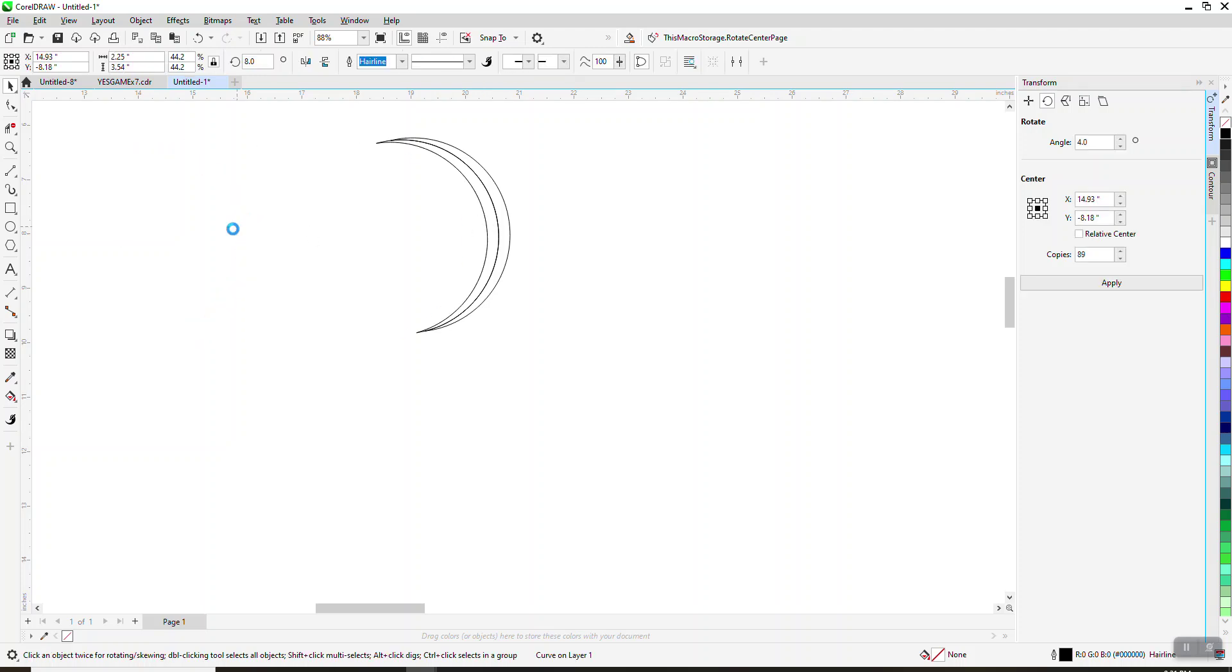
left_click(233, 229)
Move the outer crescent away from the inner one and back to its place at X 19.73, Y -8.02 inches.
left_click(499, 213)
key("shift+Right")
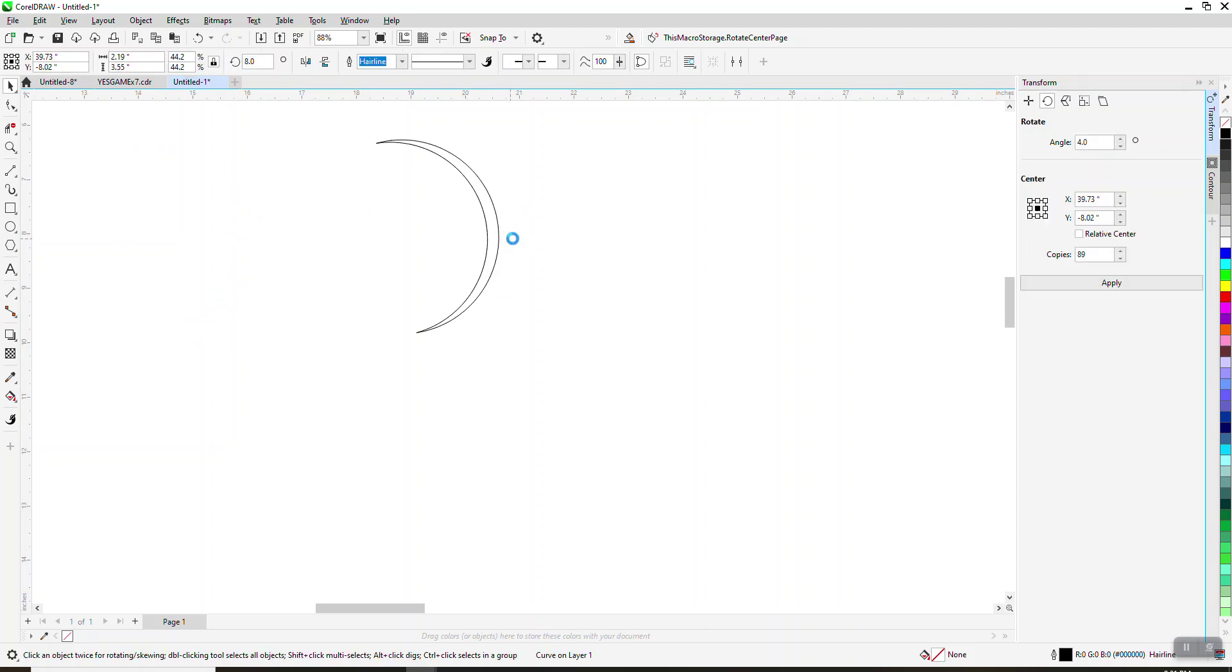
key("shift+Left")
key("shift+Up")
scroll(557, 293, "down", 3)
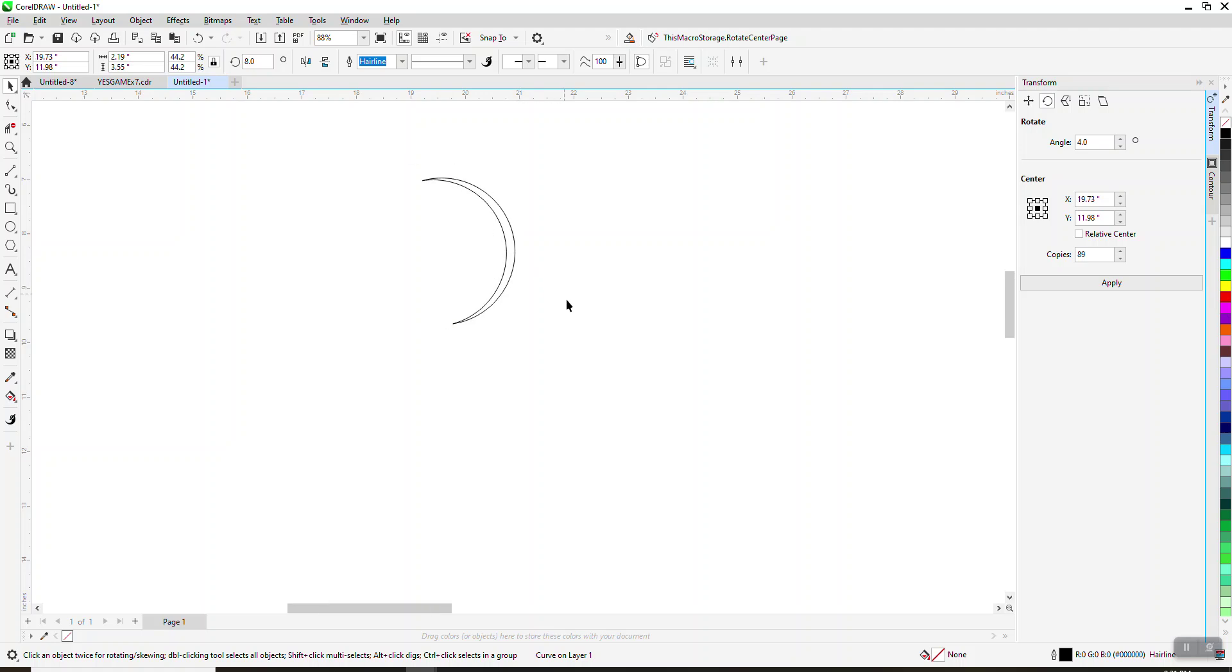
key("shift+Left")
scroll(565, 300, "down", 5)
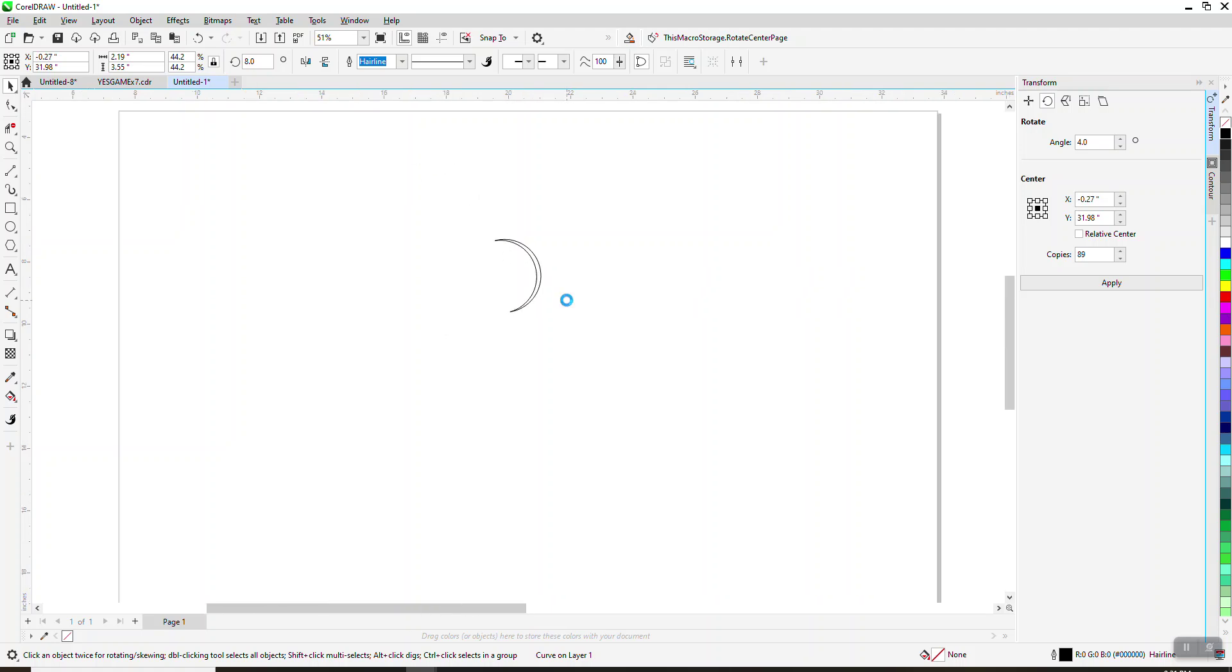
scroll(571, 305, "down", 2)
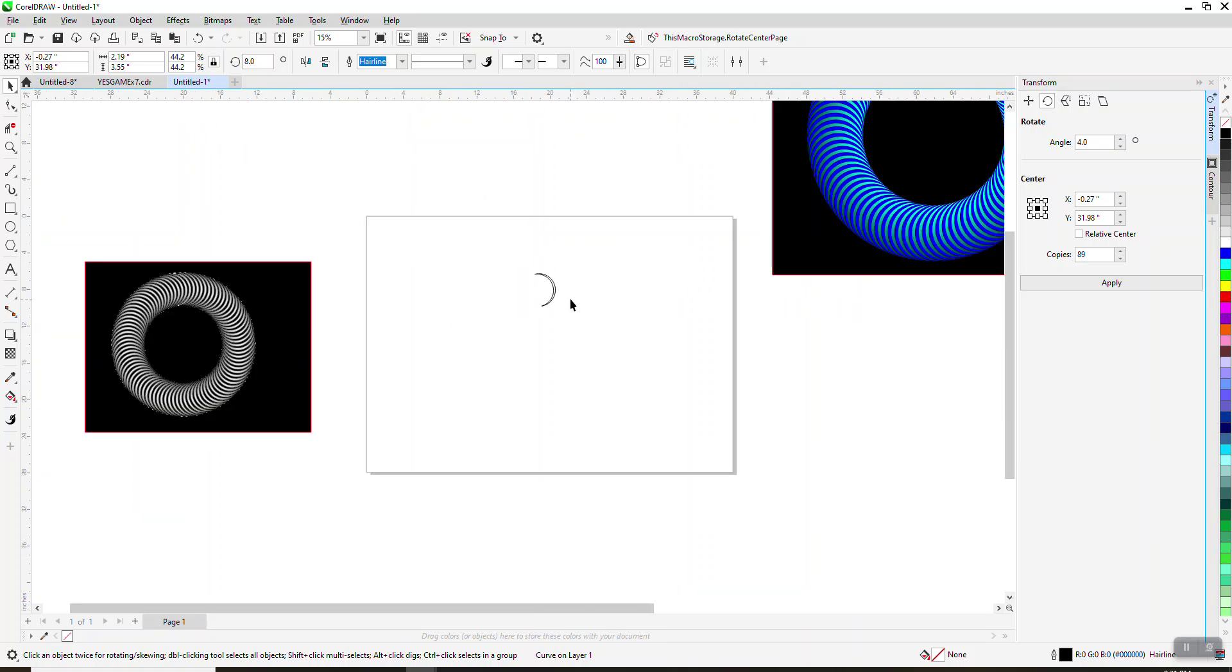
scroll(571, 299, "down", 3)
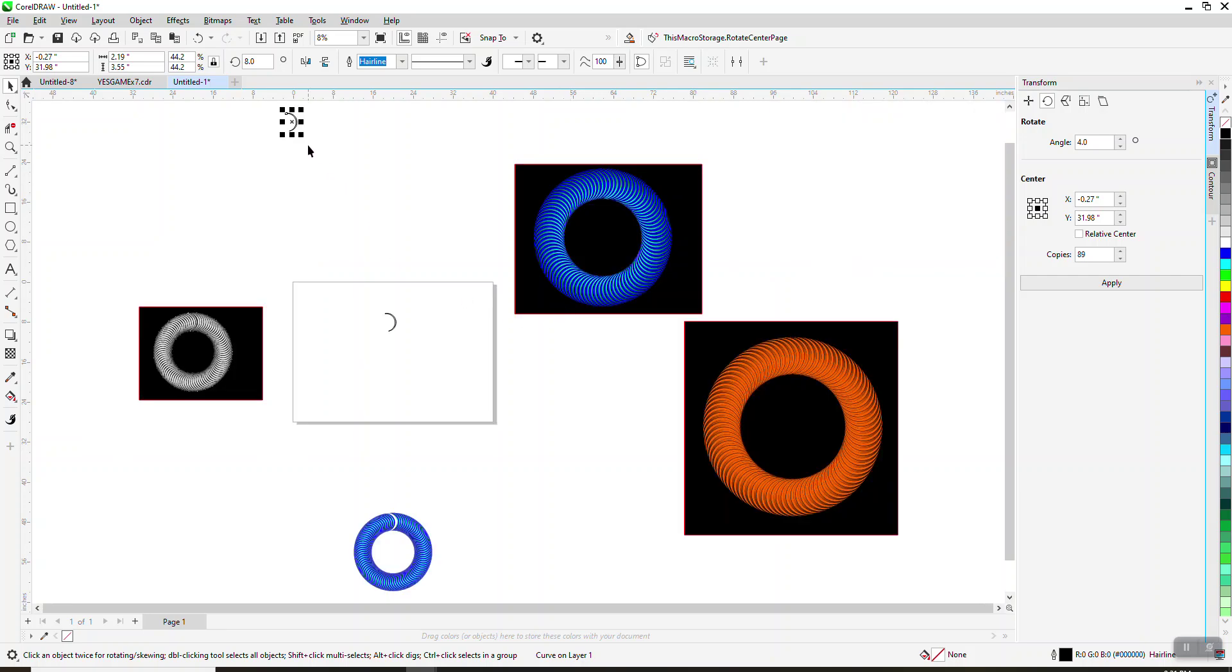
key("shift+Down")
key("shift+Down")
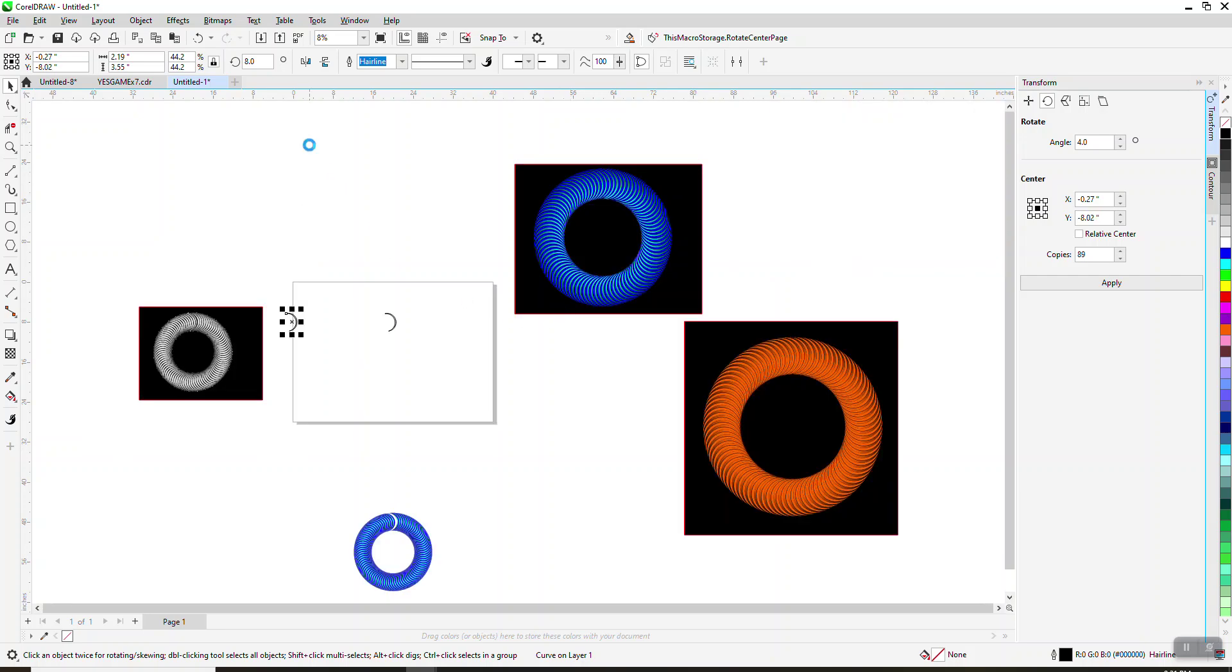
key("shift+Right")
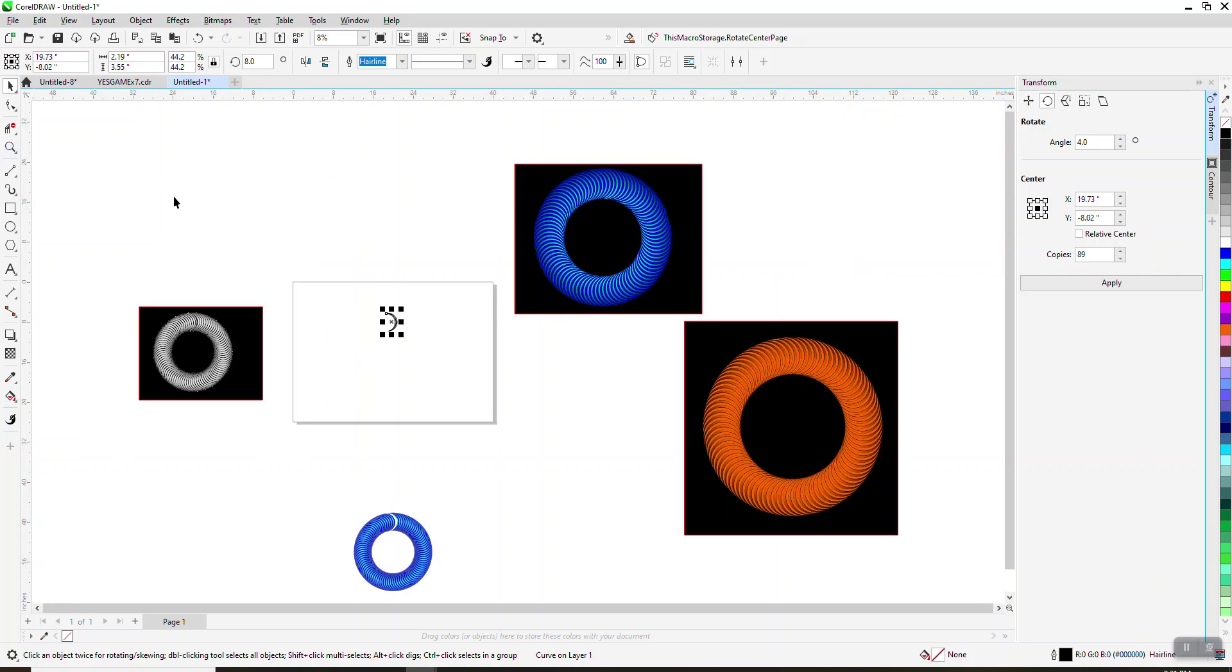
Set the inner crescent's outline colour to light gray, RGB 230, 230, 230.
left_click(11, 148)
left_click_drag(385, 297, 413, 340)
left_click(10, 85)
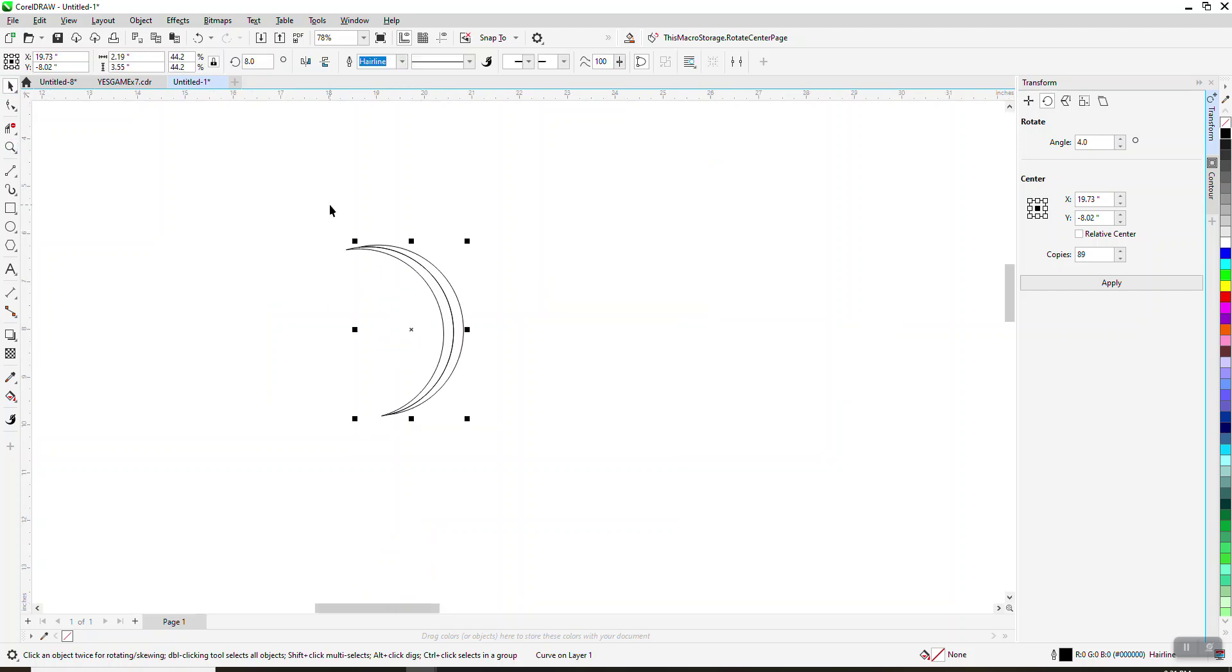
left_click(421, 298)
left_click(431, 288)
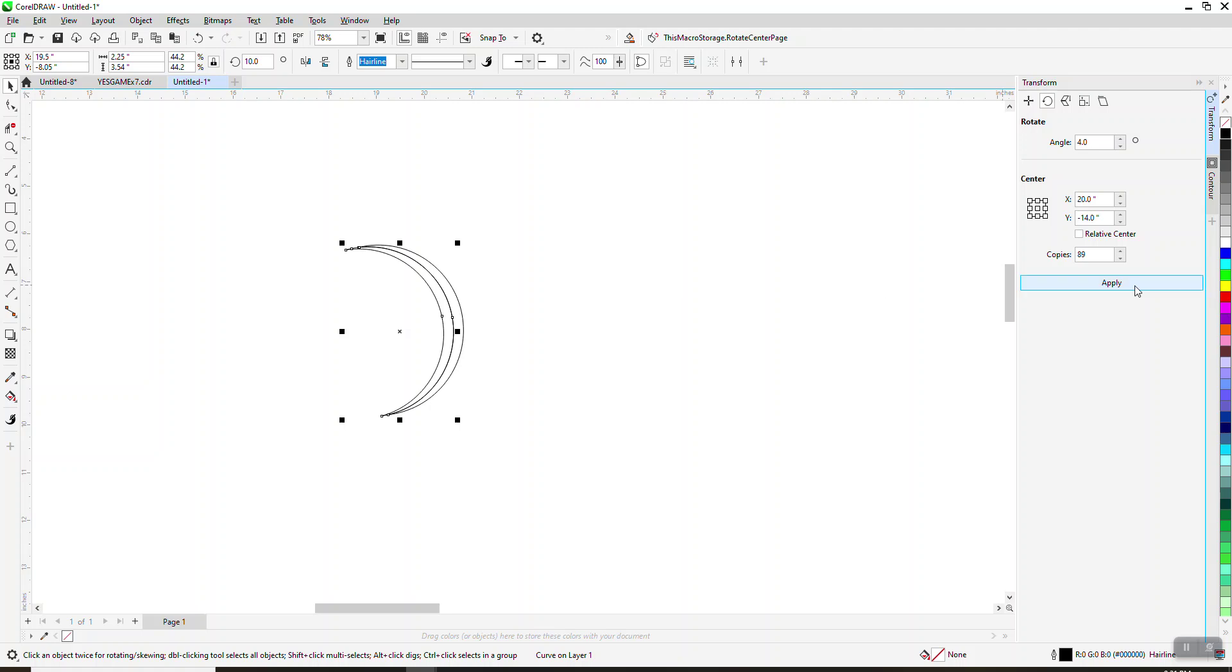
right_click(1225, 232)
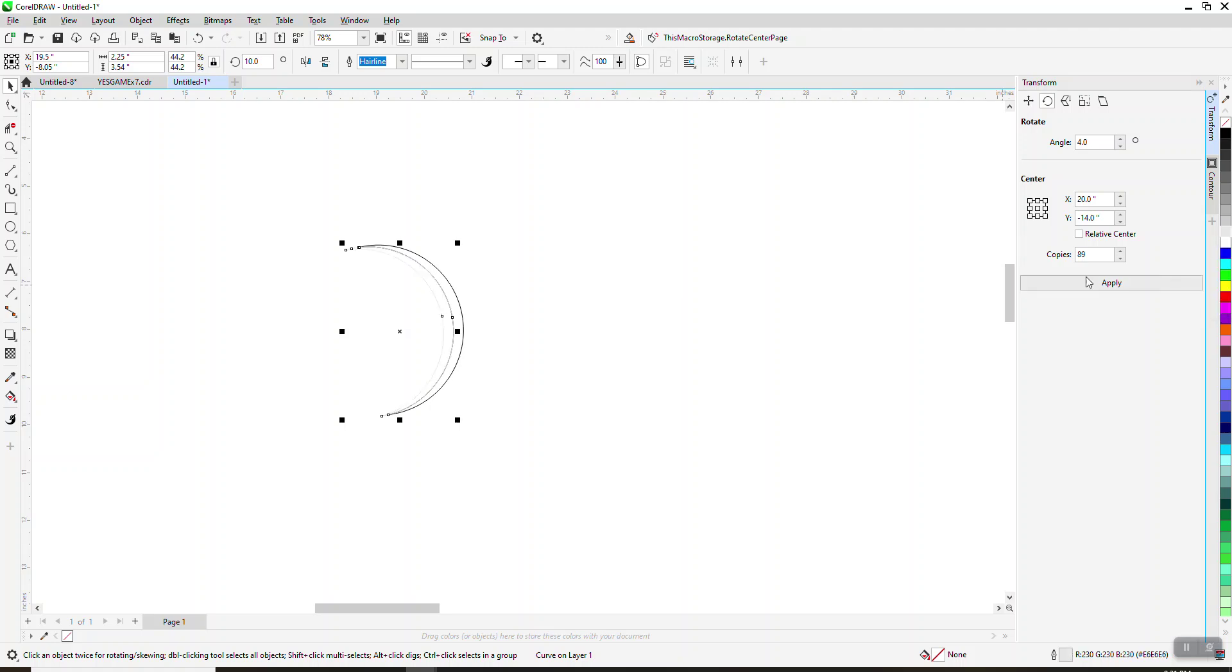
left_click(817, 317)
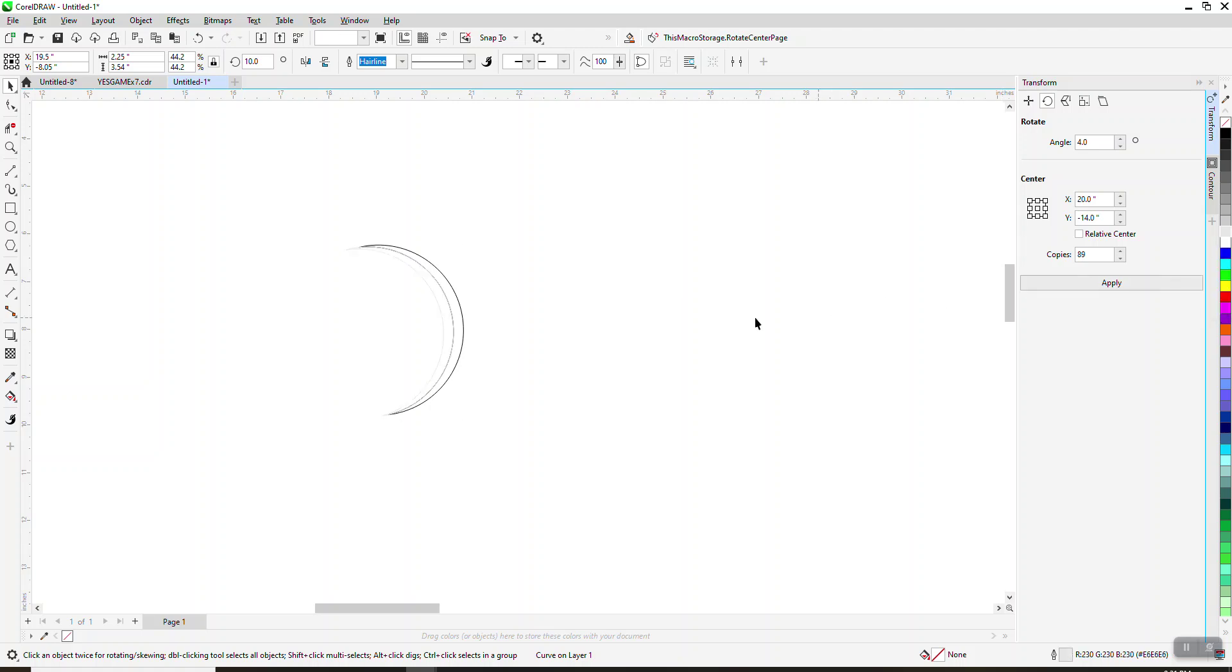
Apply a contour with a 0.001-inch offset to the inner crescent.
left_click(446, 309)
left_click(1213, 188)
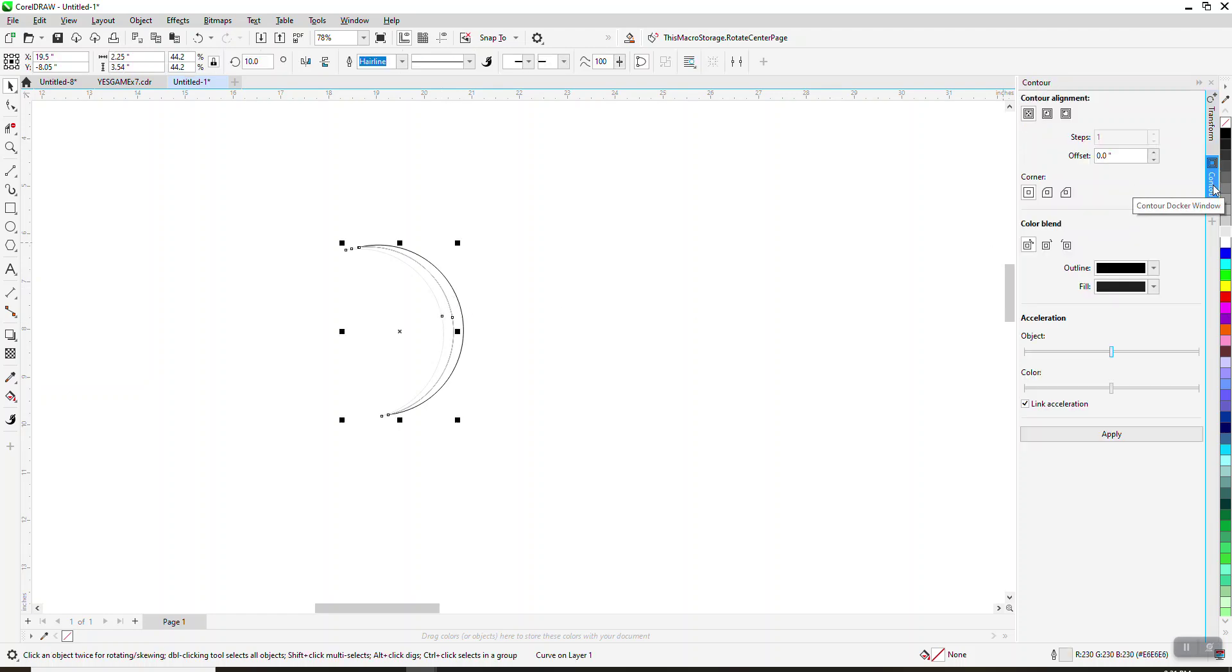
left_click(1116, 160)
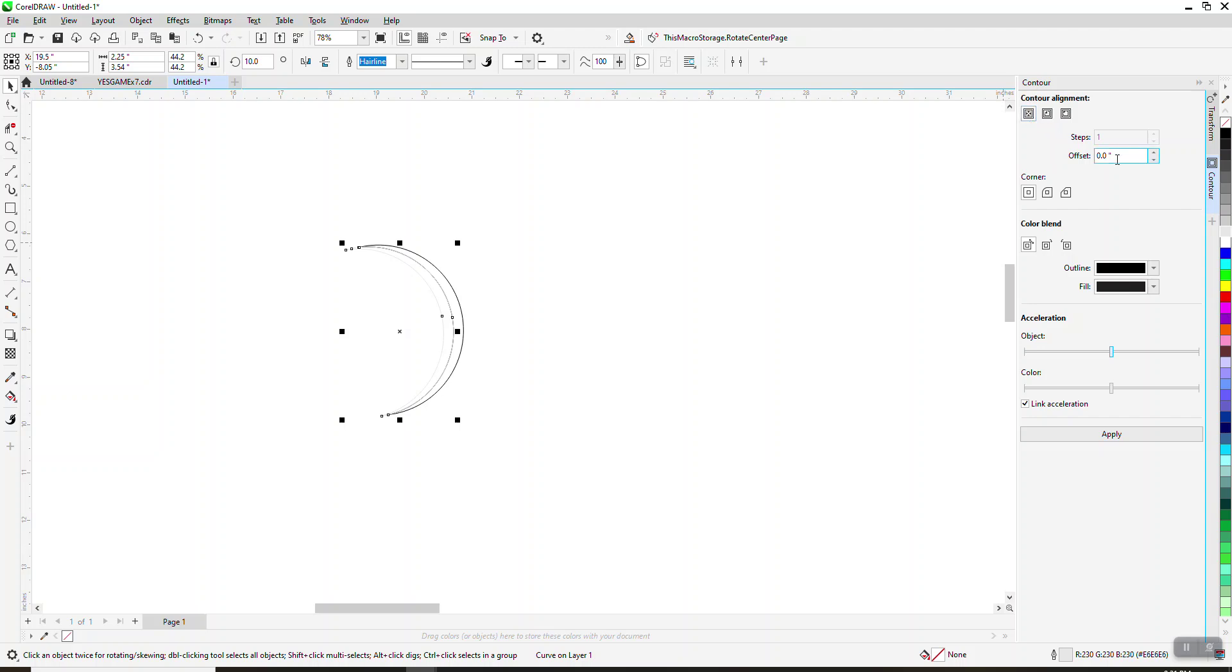
type(".001")
left_click(1118, 434)
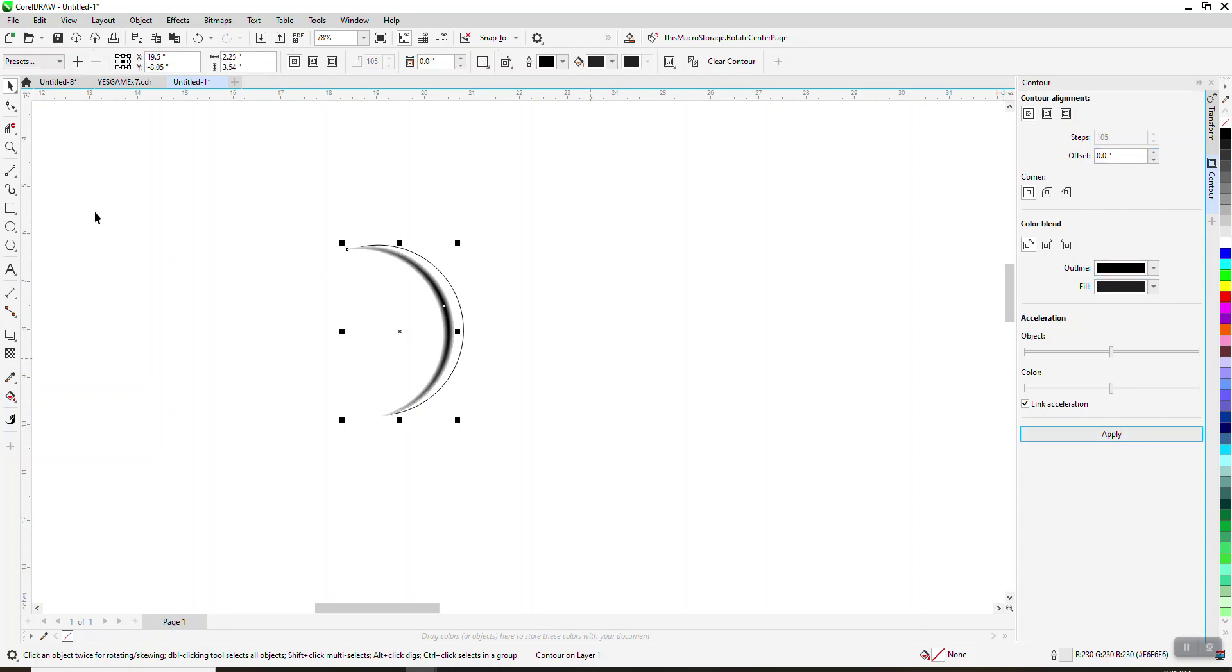
Set the outer crescent's outline width to 0.007 in.
left_click(11, 147)
left_click_drag(358, 247, 525, 329)
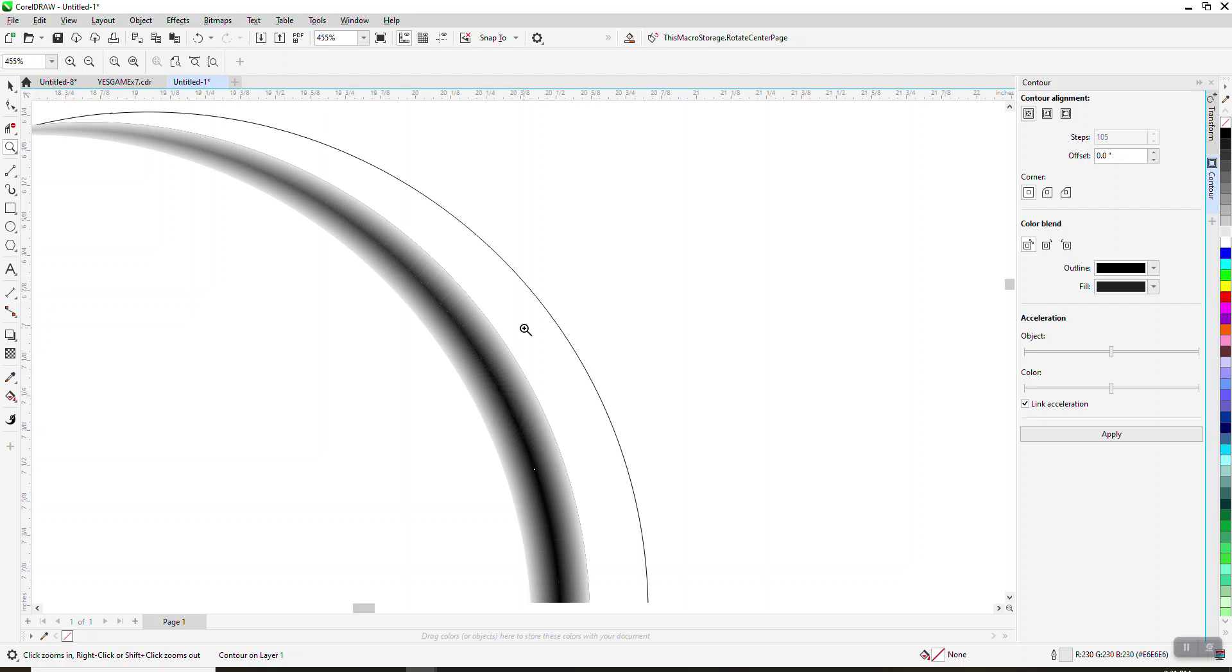
right_click(494, 318)
left_click(10, 86)
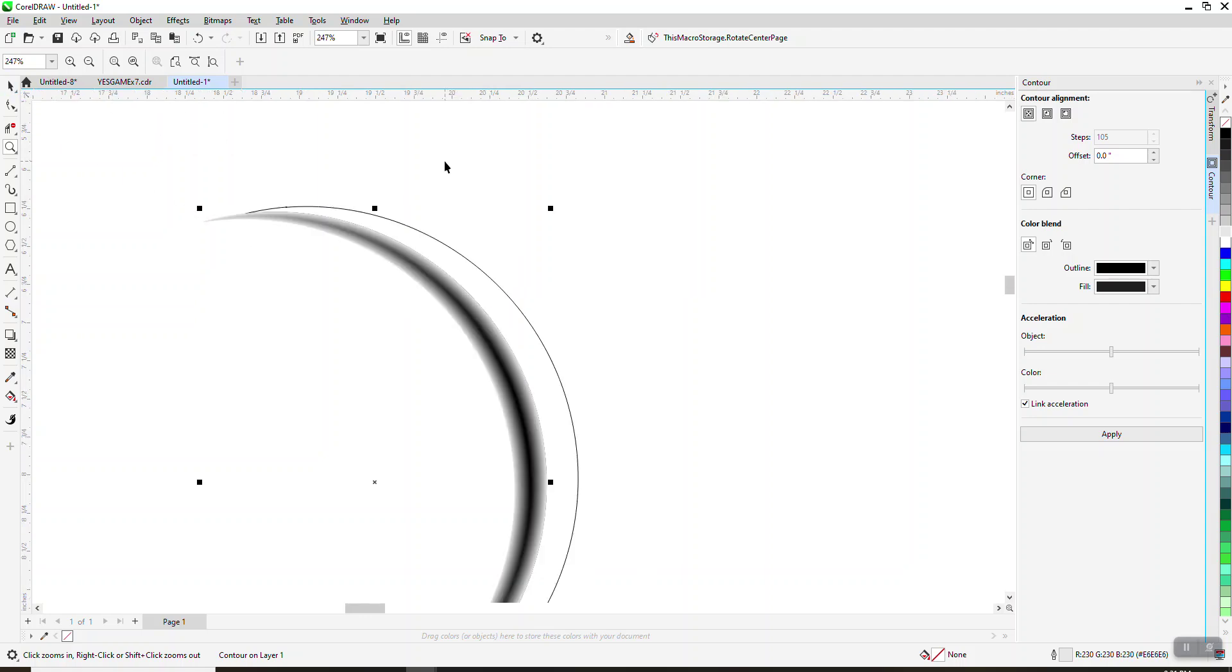
key("Escape")
left_click(503, 291)
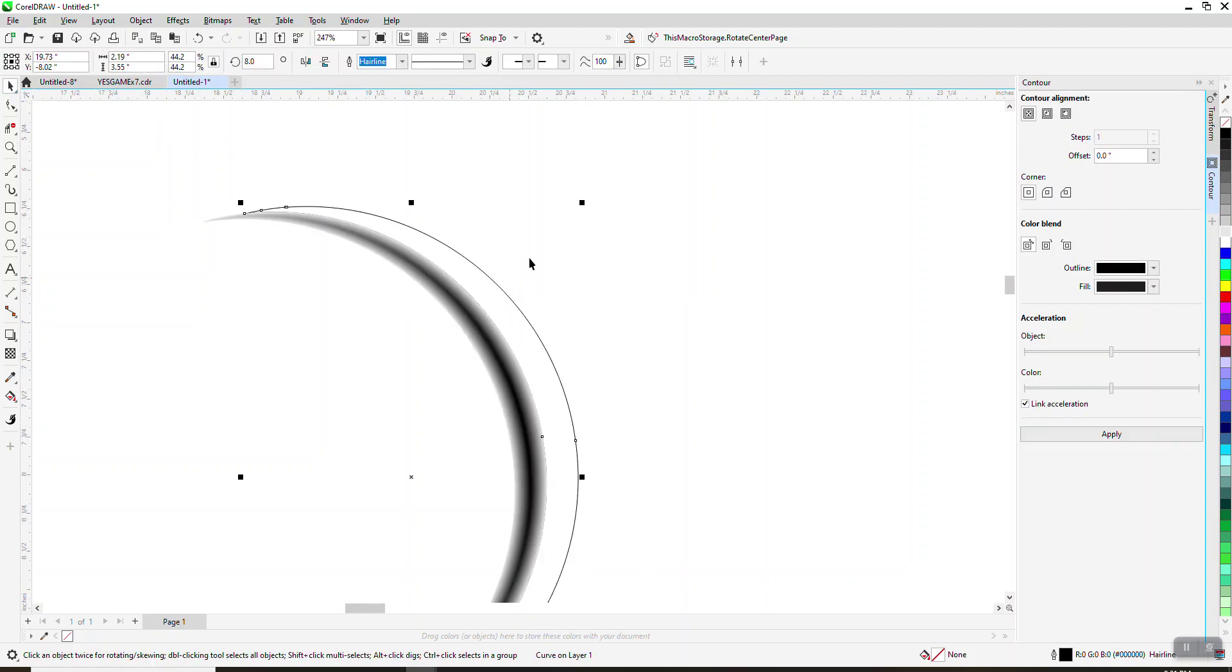
left_click(401, 62)
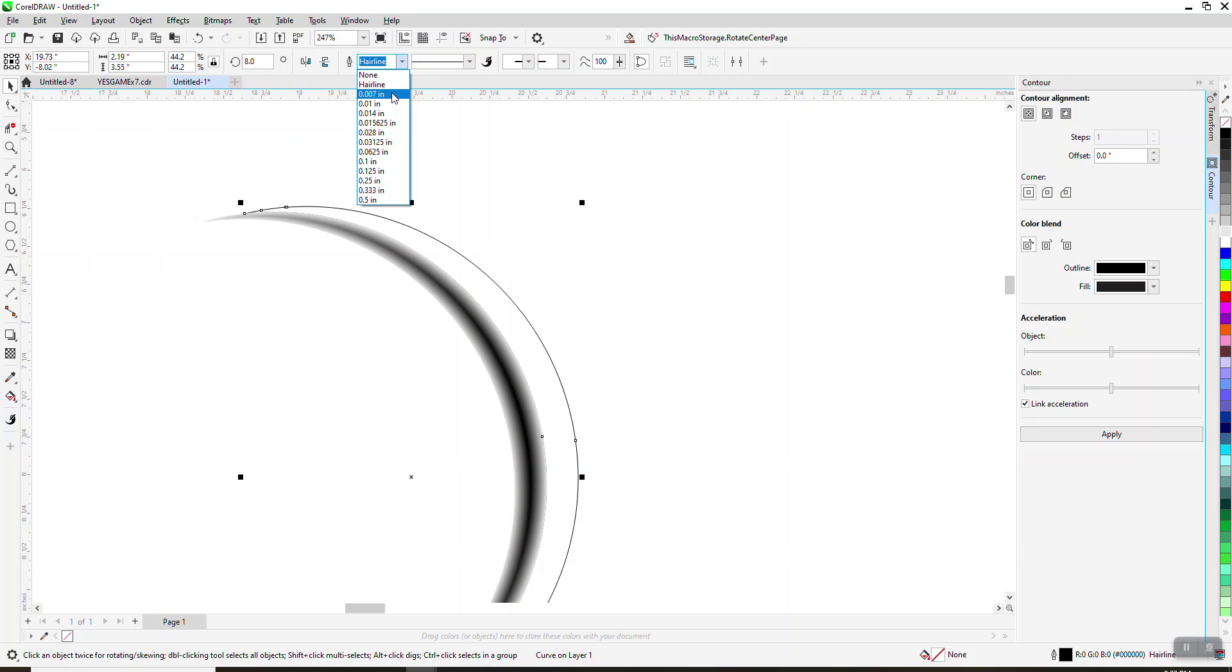
left_click(394, 95)
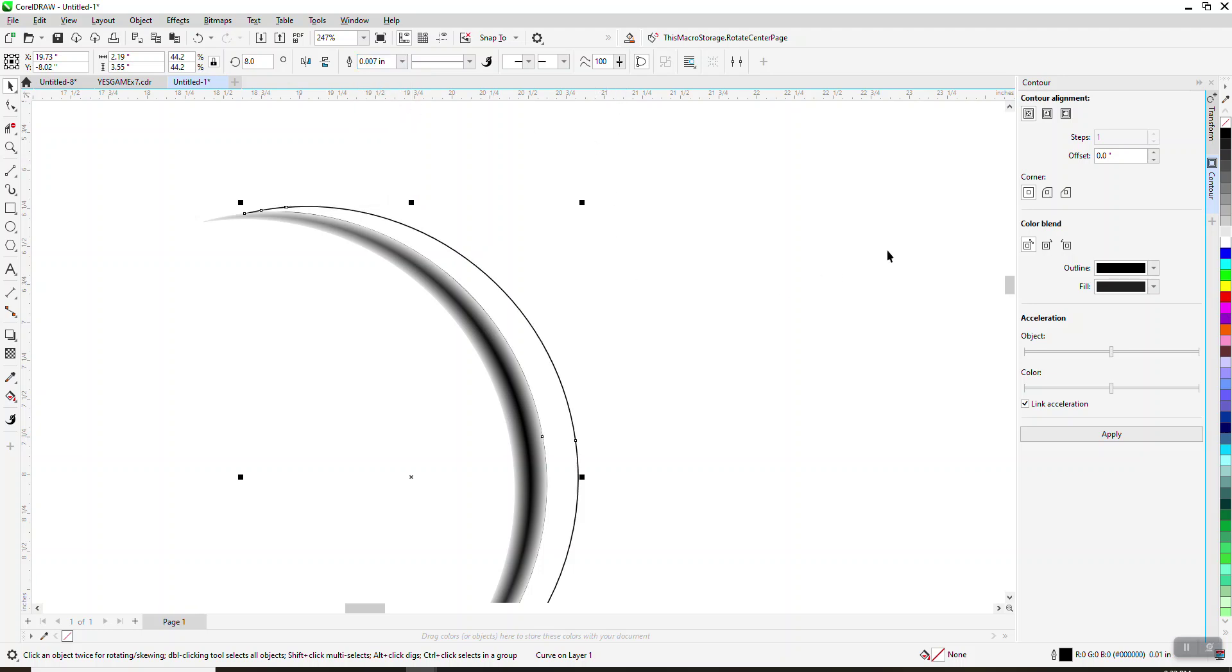
Apply a contour to the outer crescent with a light gray outline colour.
left_click(1154, 269)
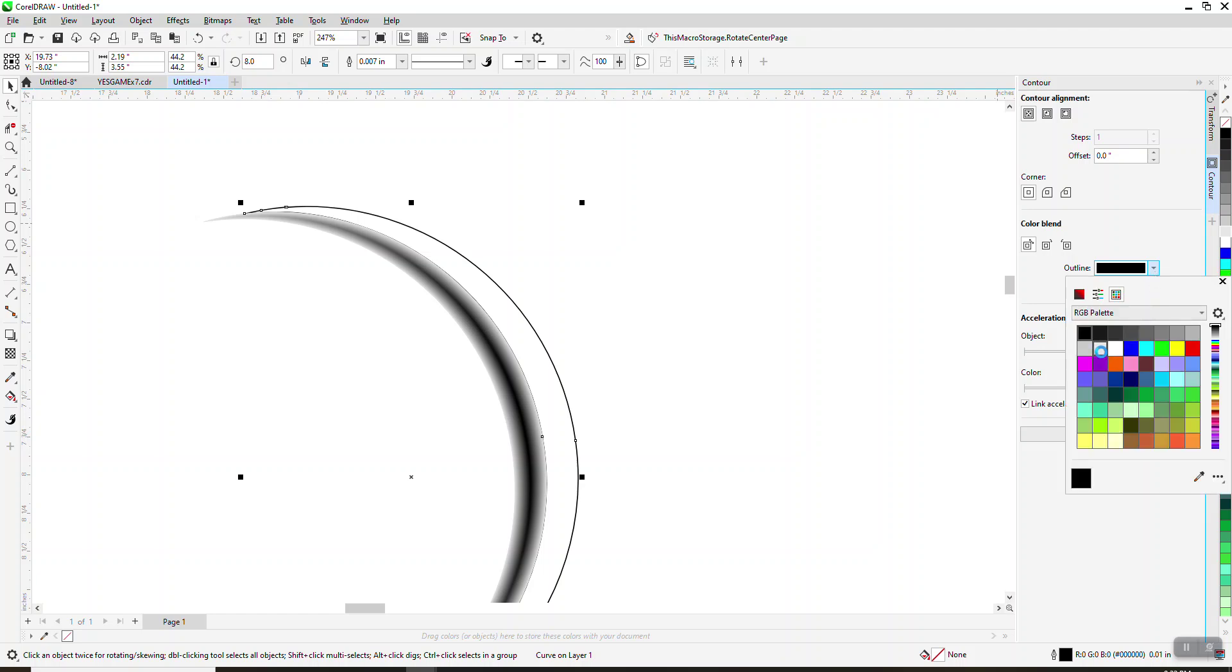
left_click(1100, 350)
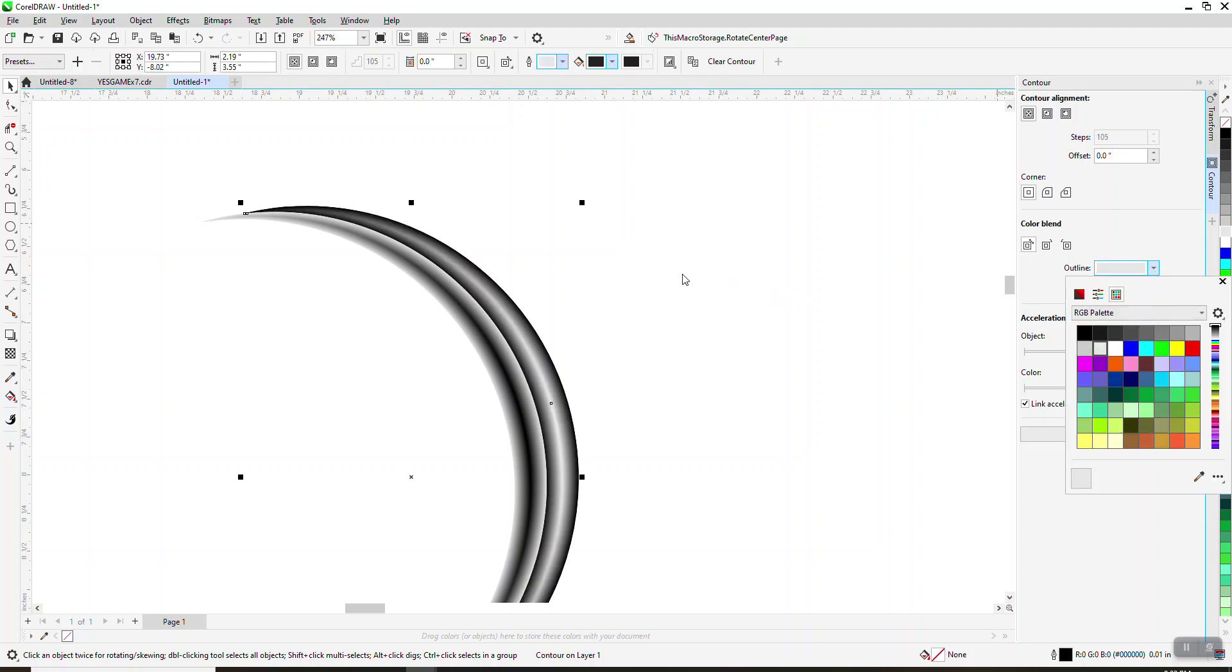
left_click(10, 87)
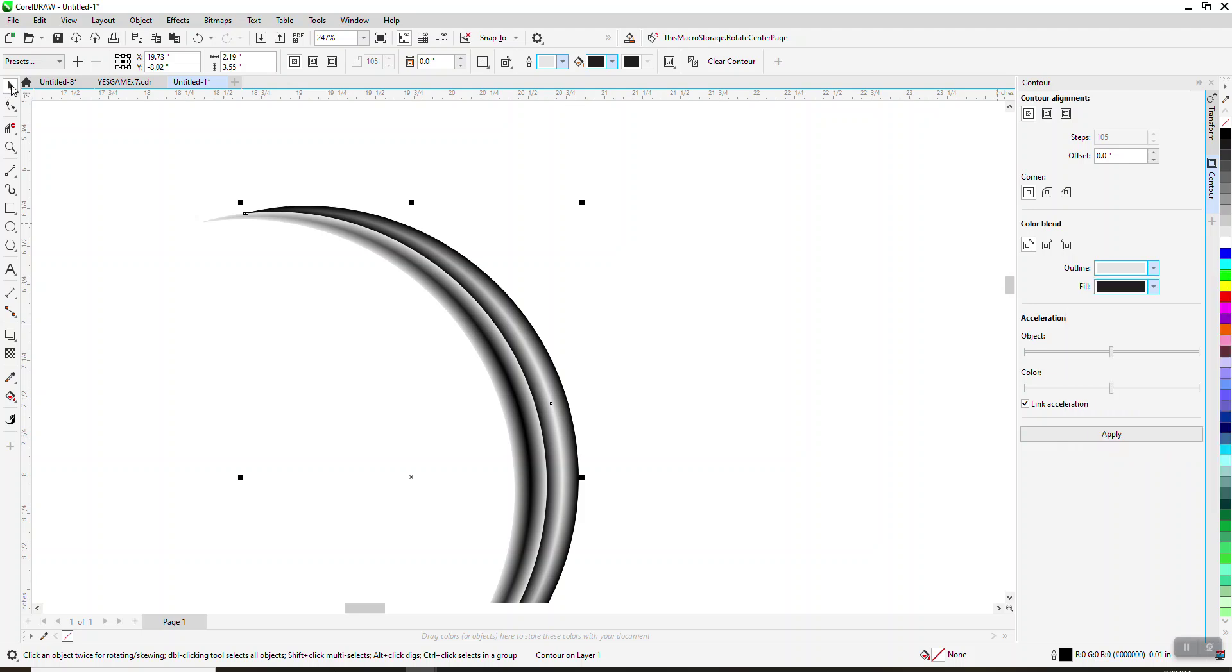
Place a copy of the contoured outer crescent 20 inches above the original, at X 19.73, Y 11.98 inches.
scroll(439, 221, "down", 2)
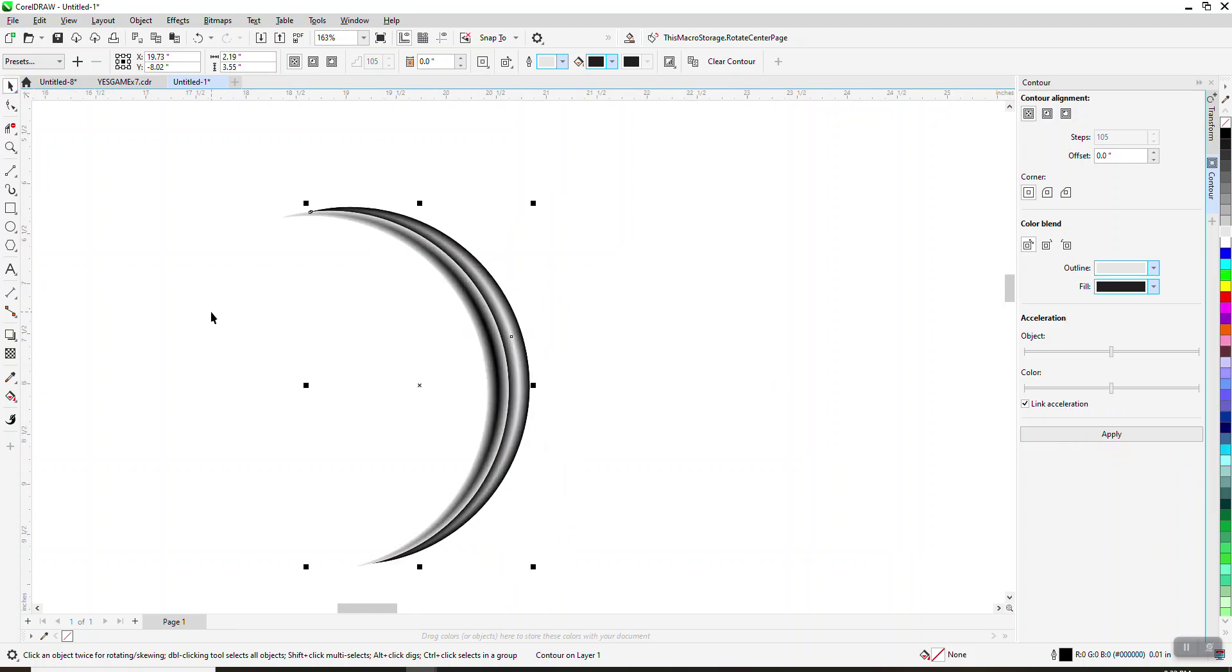
scroll(470, 250, "down", 3)
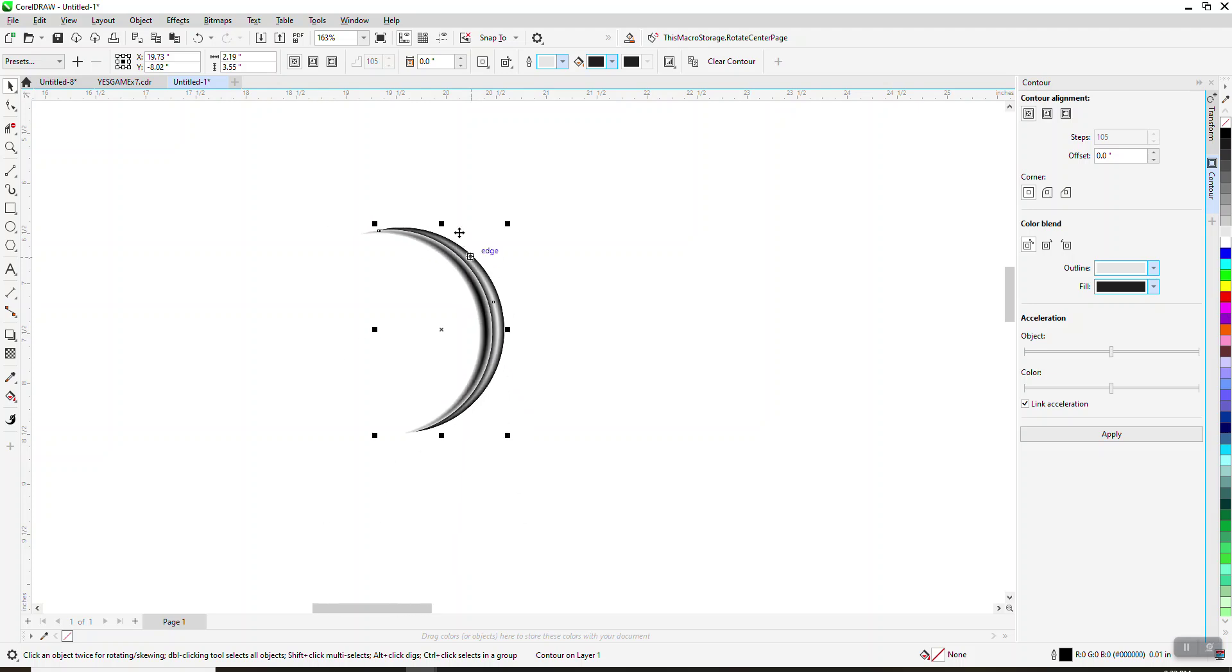
left_click(507, 239)
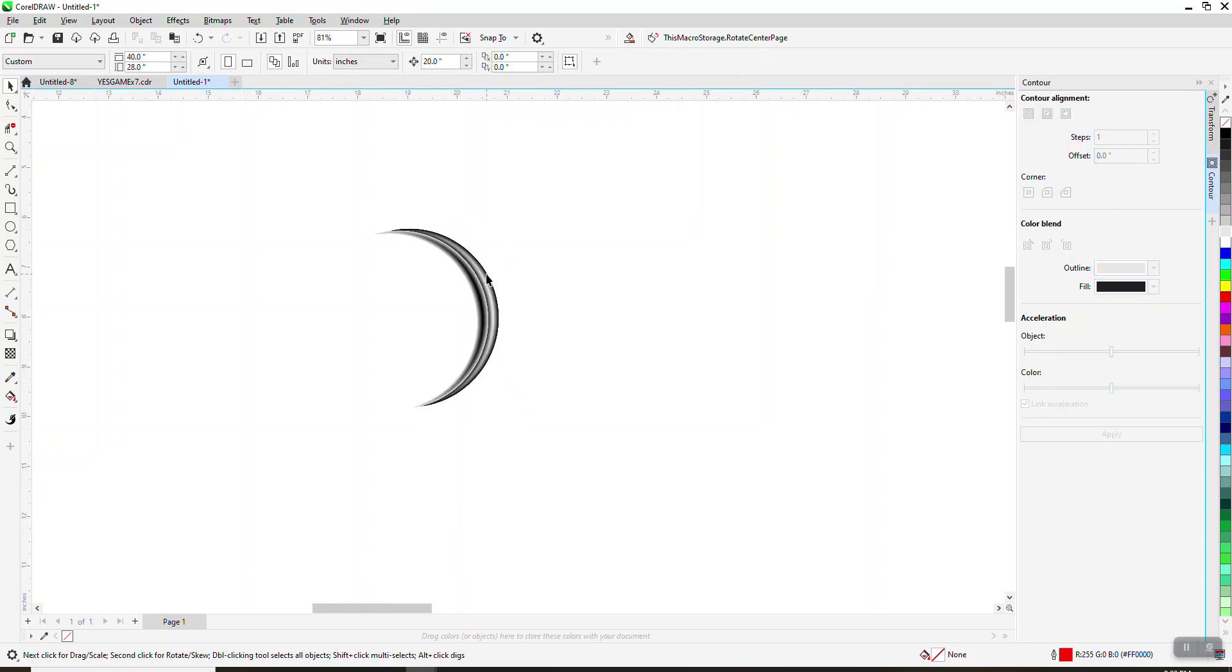
left_click(489, 281)
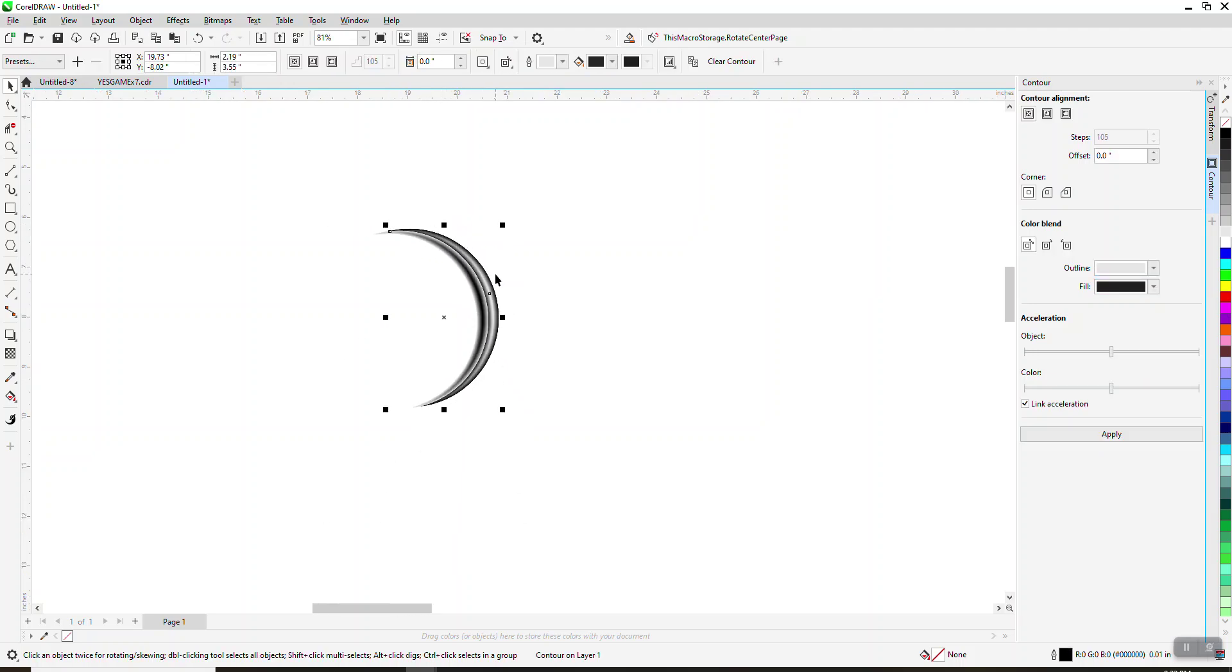
left_click(494, 274)
scroll(517, 327, "down", 2)
scroll(521, 341, "down", 3)
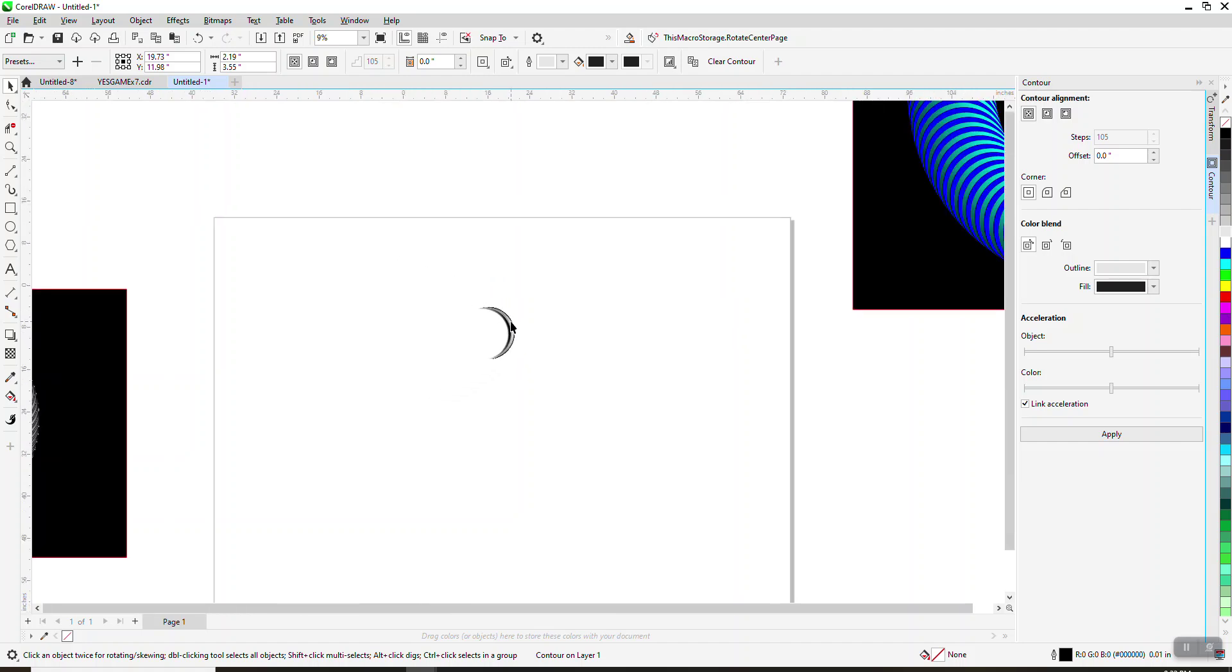
scroll(517, 296, "down", 4)
Group the two crescents on the page and make 89 copies rotated by 4 degrees around centre X 20, Y -14 inches.
left_click_drag(492, 290, 560, 374)
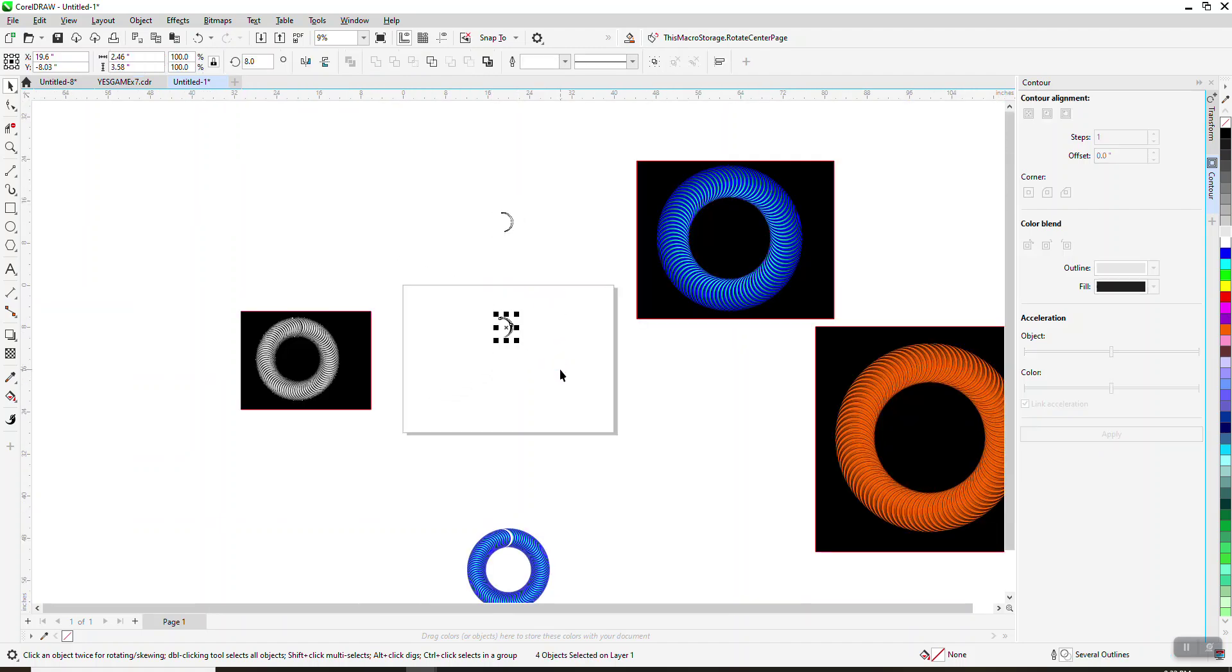
key("ctrl+g")
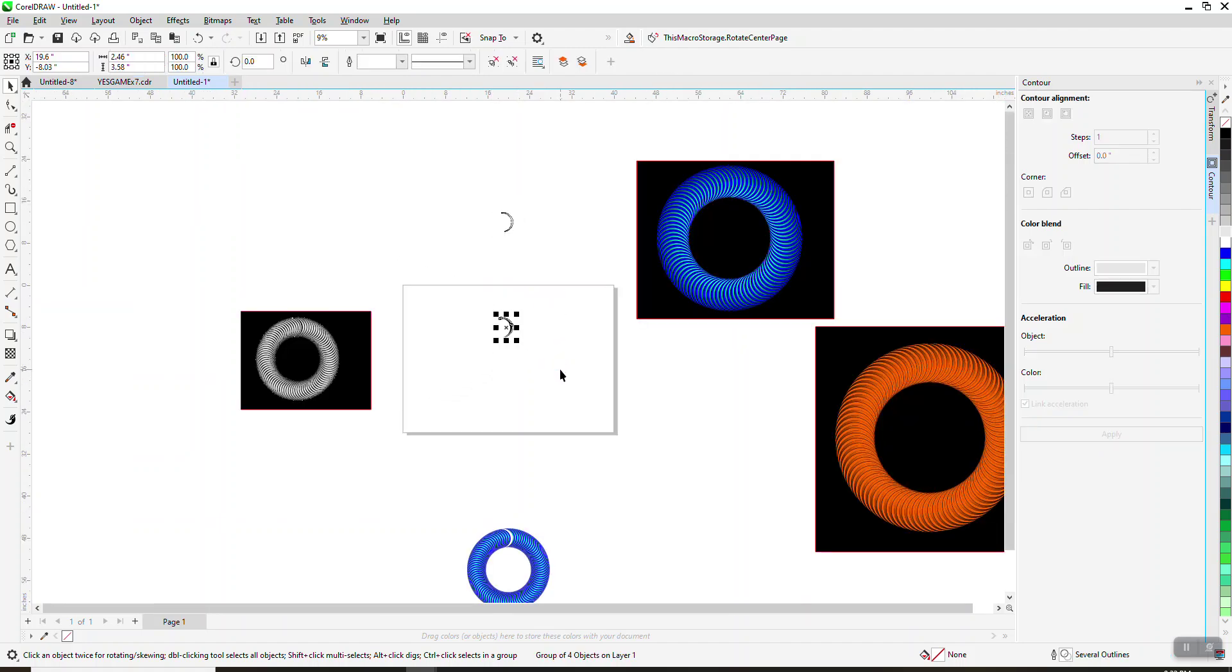
left_click(1210, 121)
left_click(1094, 143)
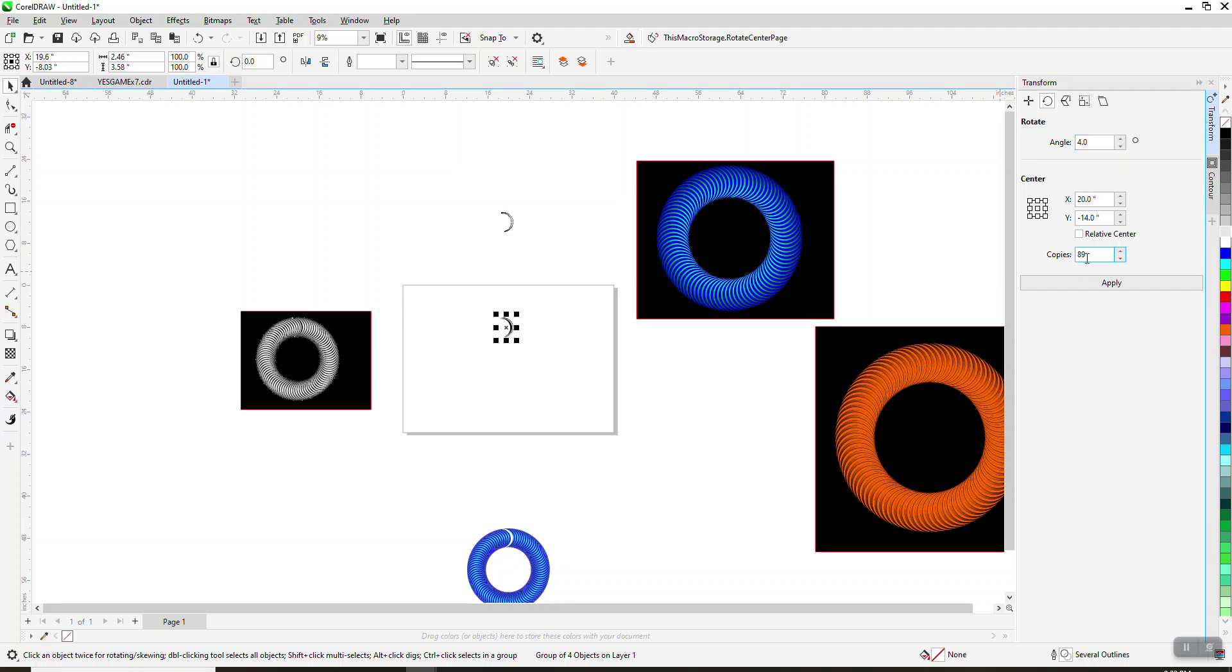
left_click(1112, 283)
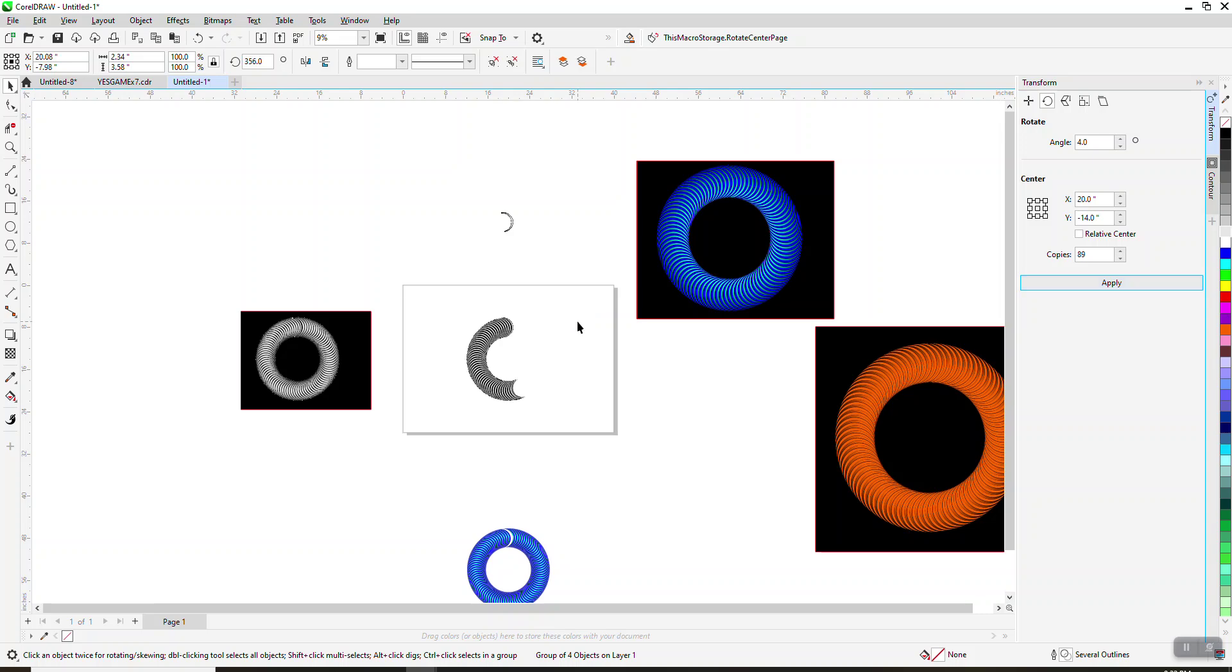
Inspect the ring's shading up close and move the whole ring 20 inches right to X 40, Y -14 inches.
left_click(11, 148)
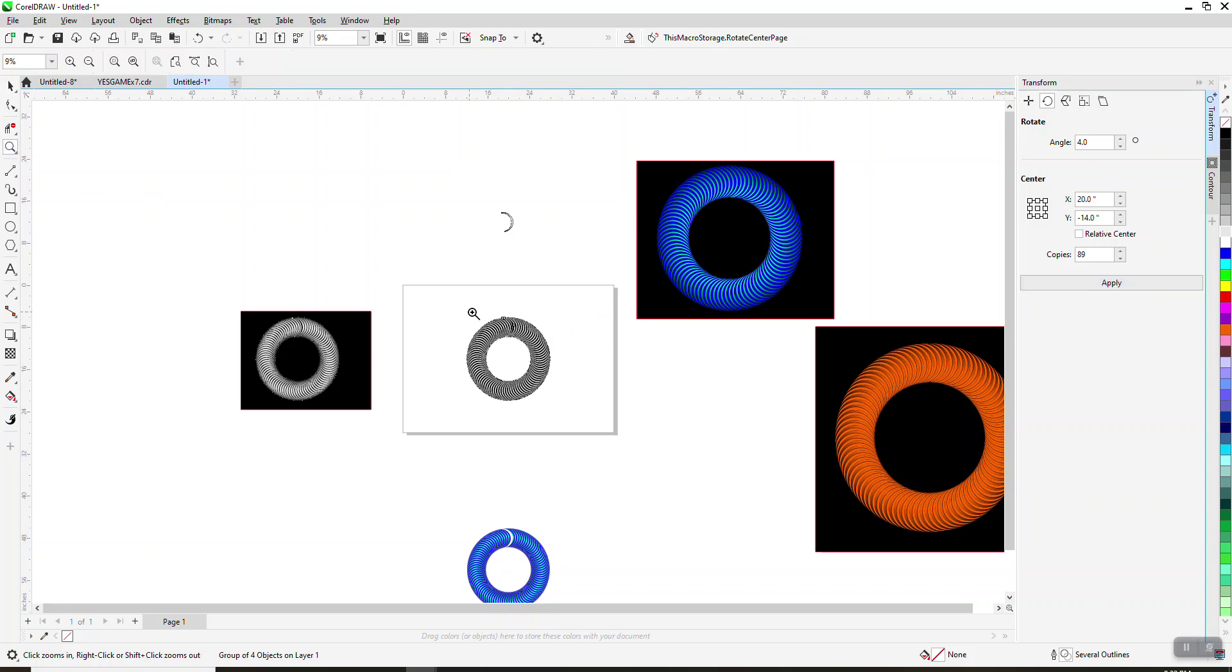
left_click_drag(473, 311, 575, 359)
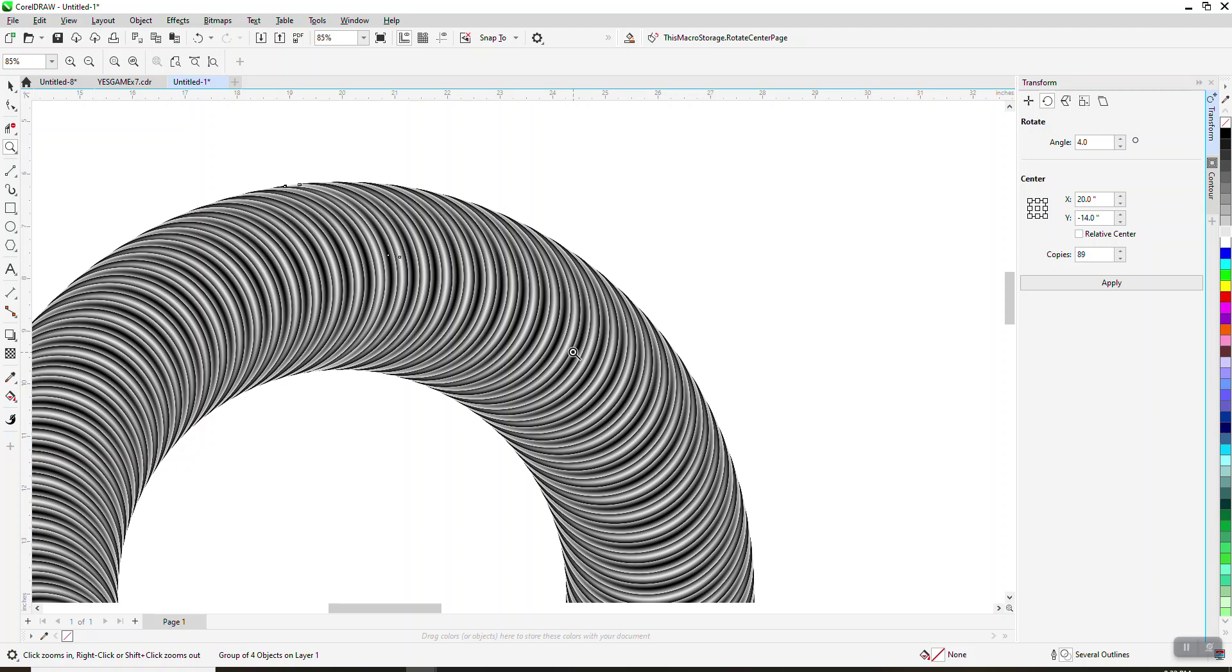
left_click_drag(377, 239, 457, 302)
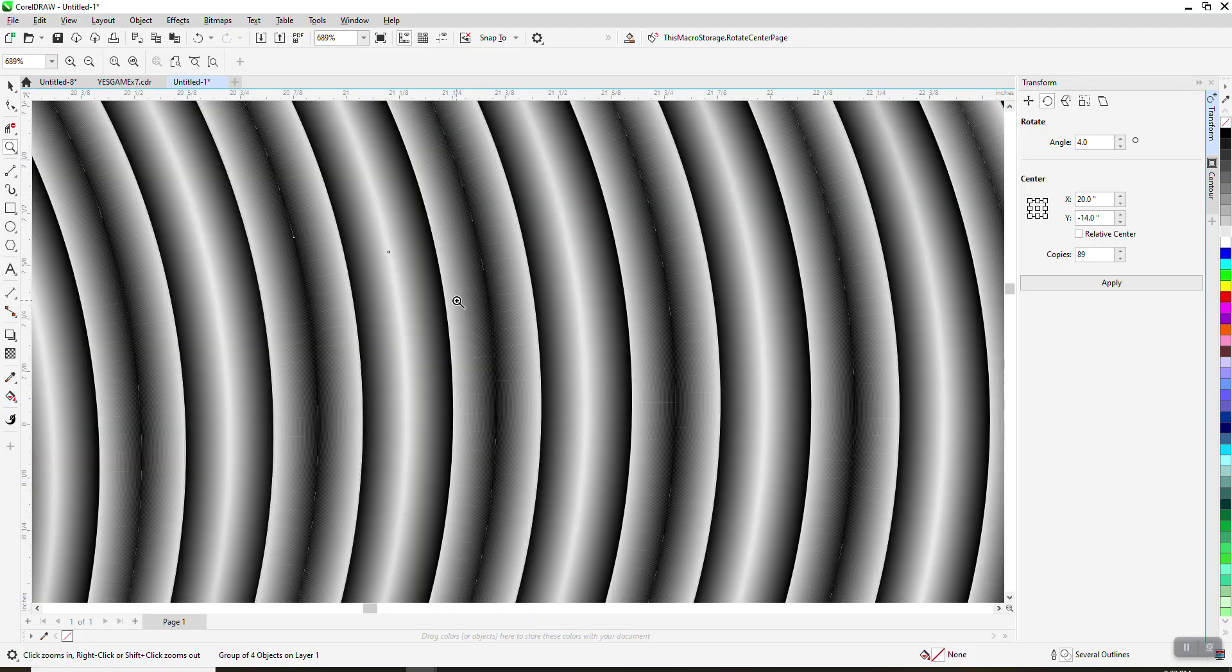
scroll(457, 303, "down", 5)
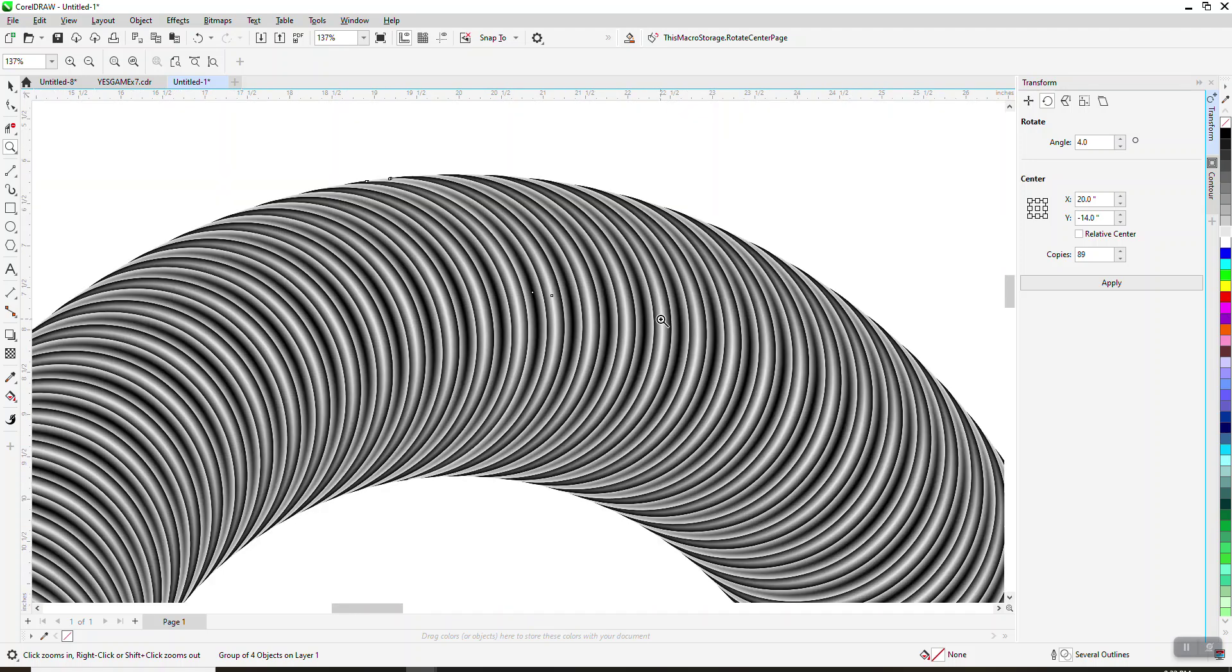
scroll(662, 320, "down", 5)
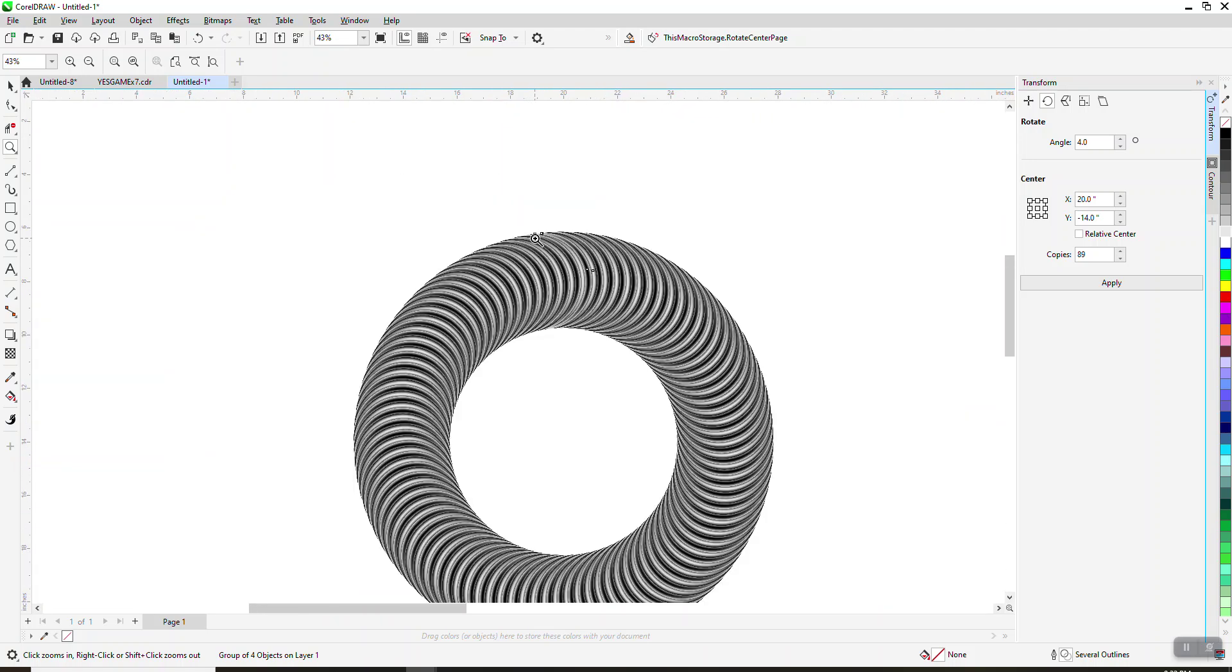
left_click(10, 85)
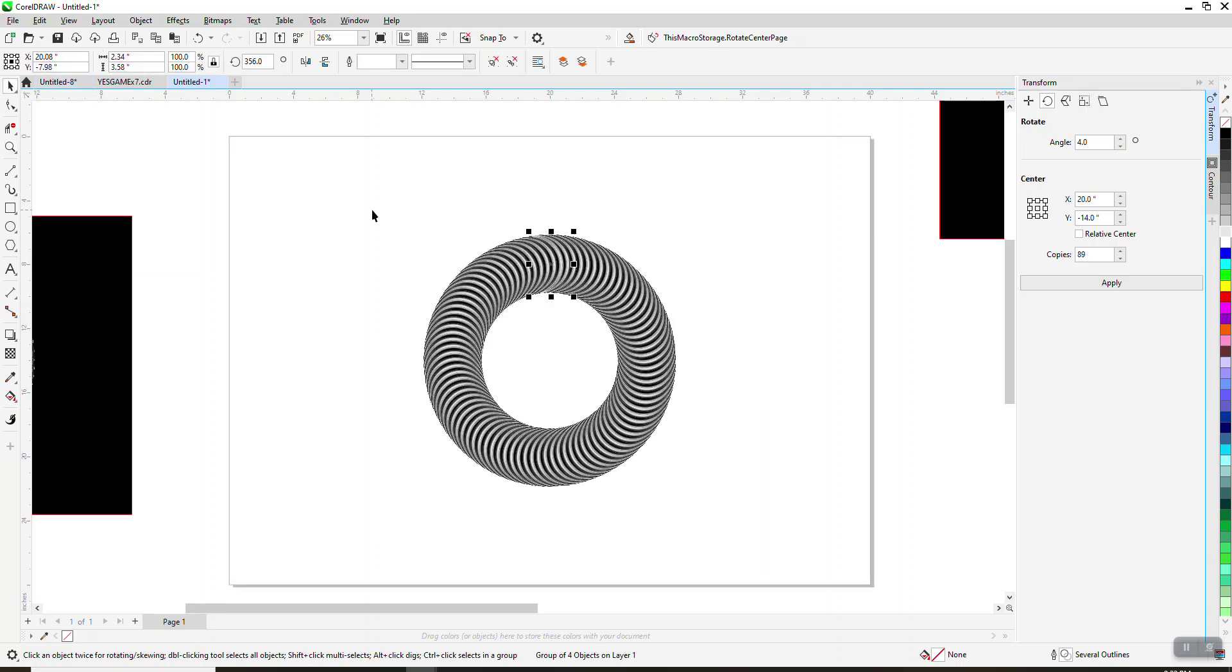
left_click_drag(783, 505, 784, 505)
key("Right")
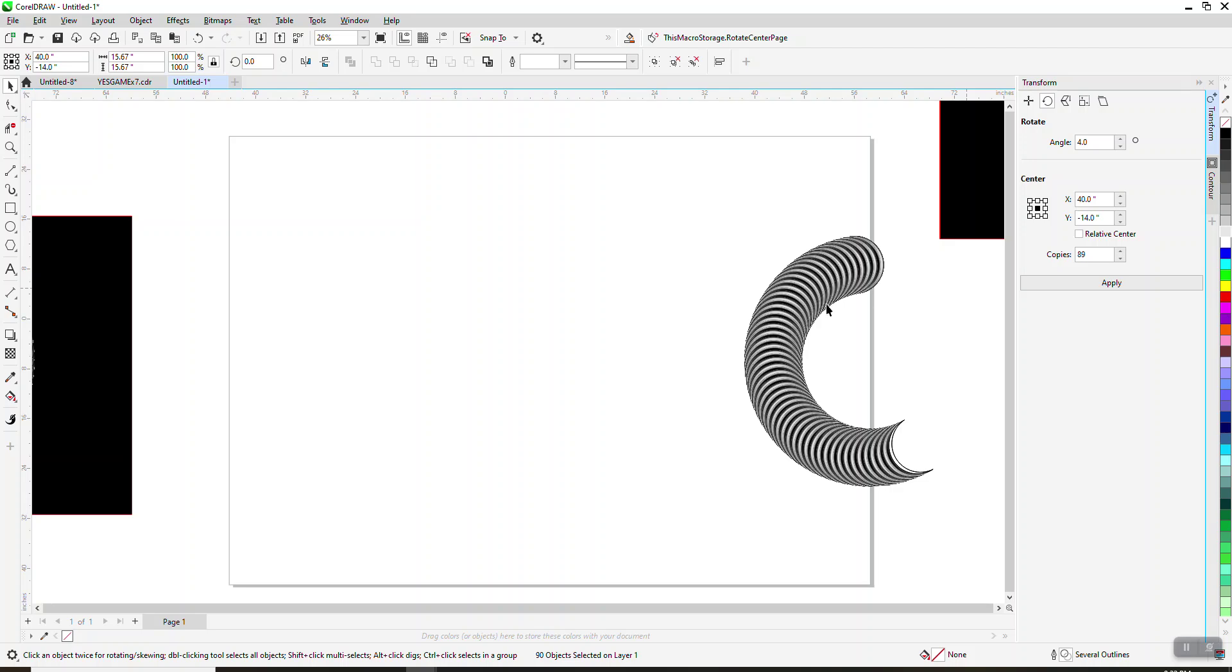
Move the spare outer crescent down 20 inches onto the page, to X 19.73, Y -8.02 inches.
left_click(633, 240)
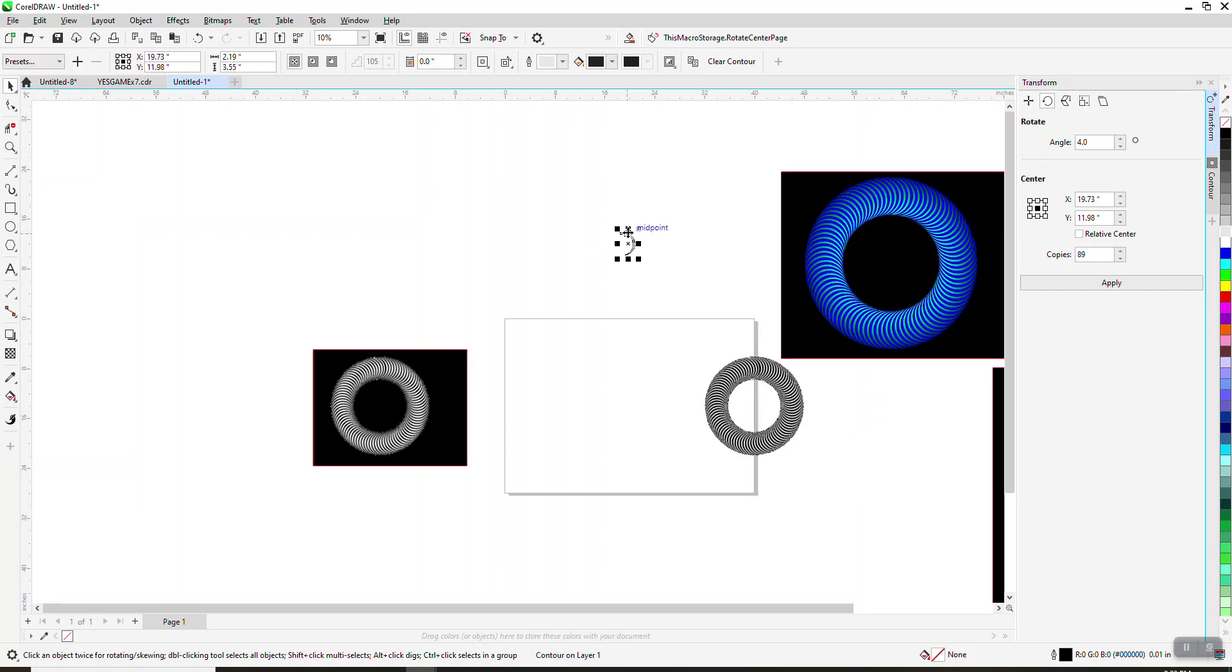
key("Down")
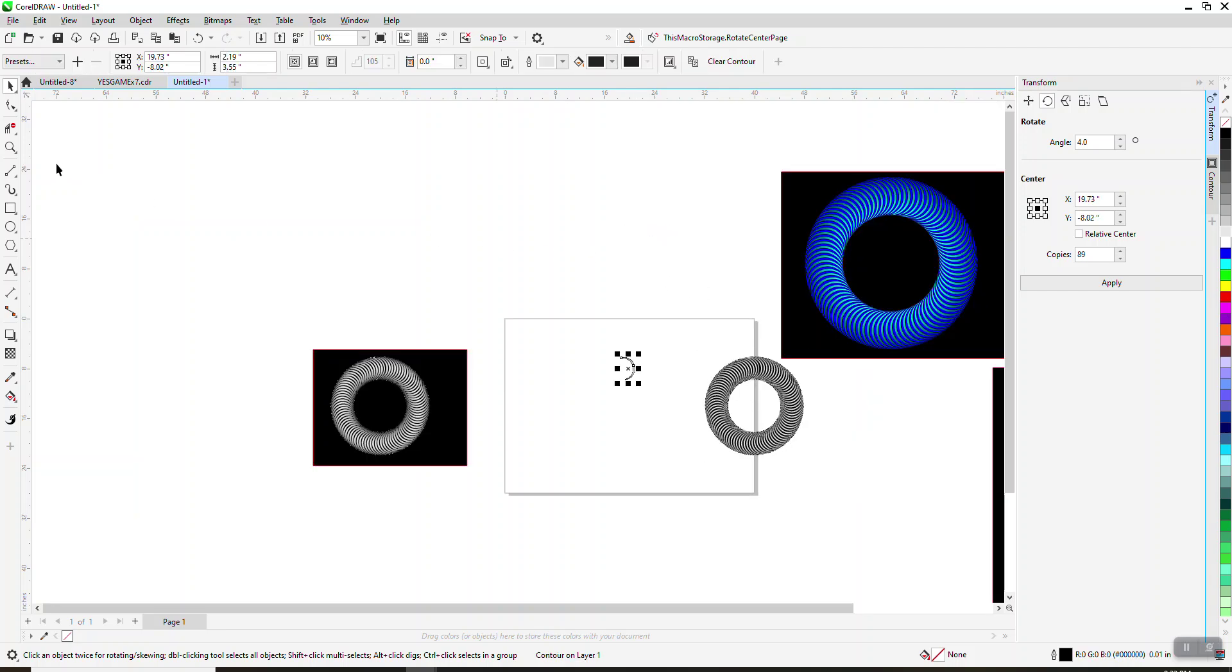
left_click(10, 147)
left_click_drag(615, 348, 649, 394)
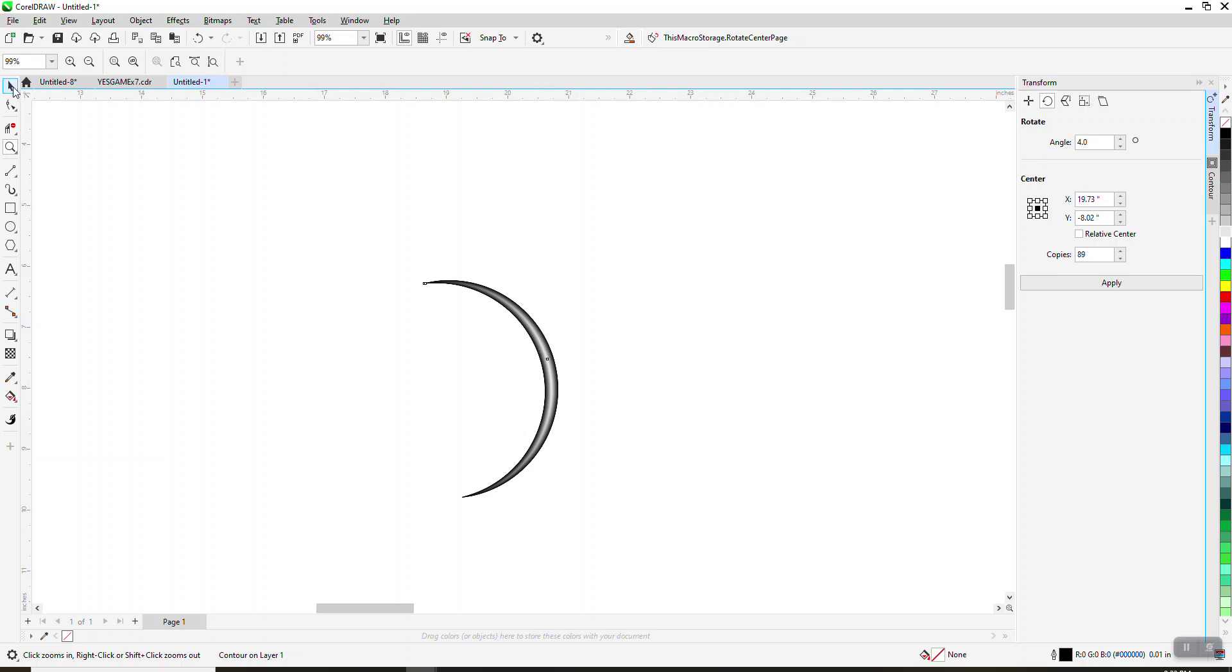
left_click(10, 86)
scroll(534, 210, "down", 5)
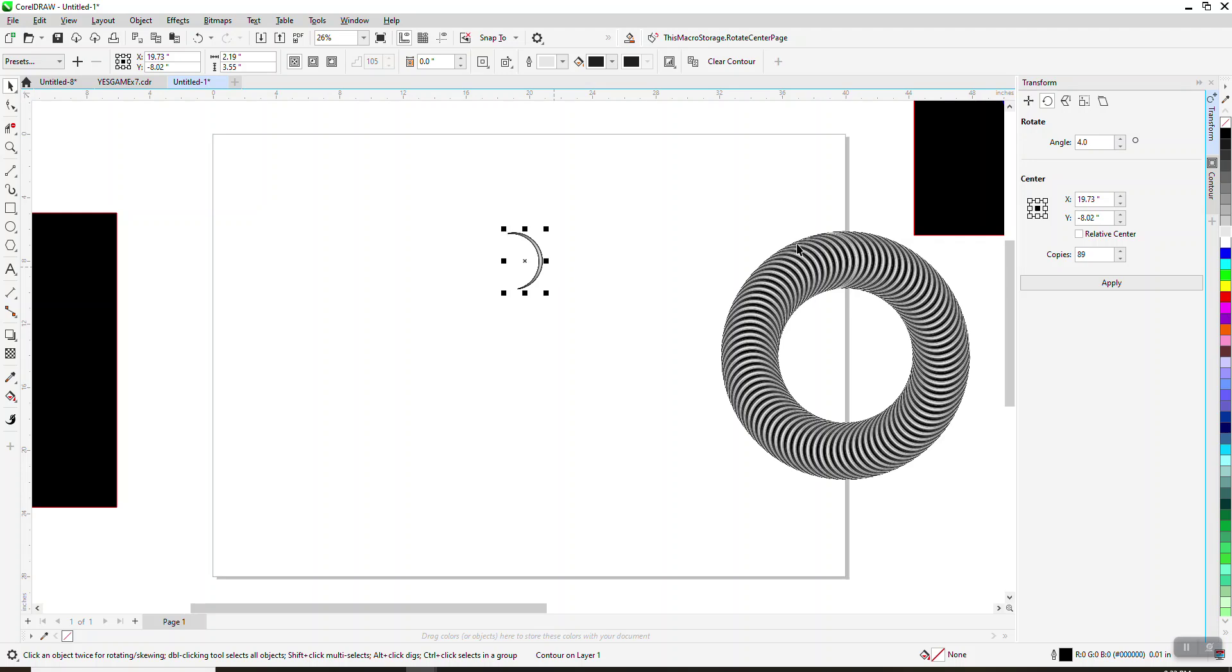
Try to make 89 copies of the single crescent rotated by 4 degrees around its own centre.
left_click(1093, 143)
left_click(1109, 285)
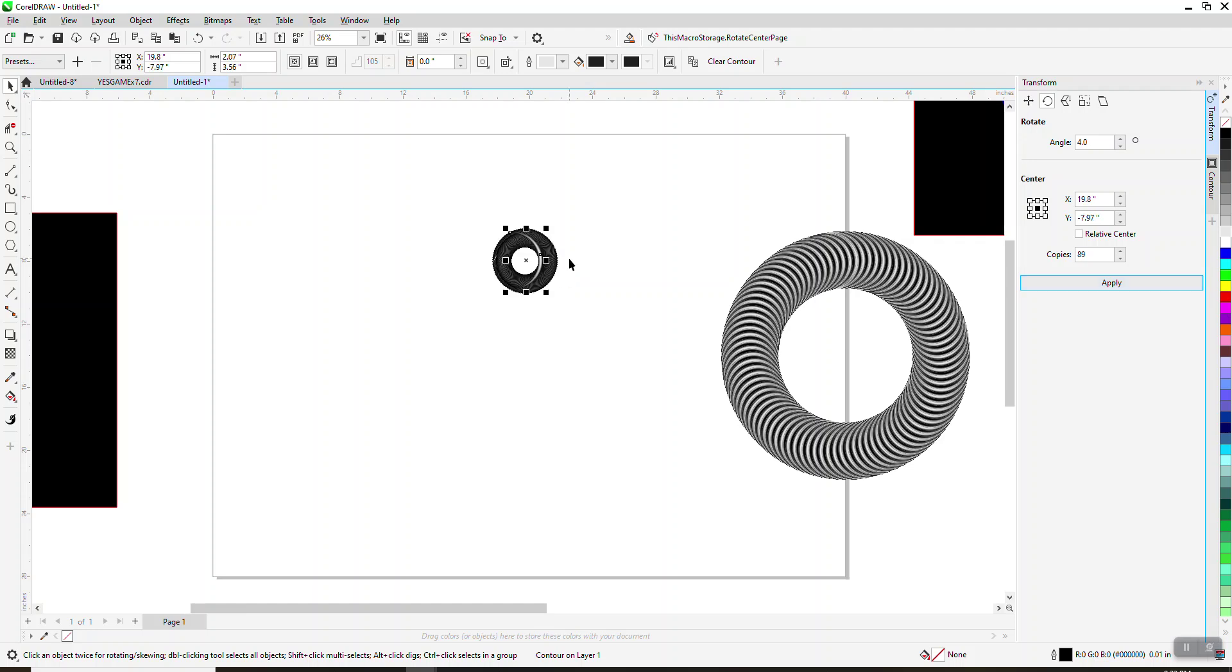
left_click(10, 148)
left_click_drag(517, 226, 558, 257)
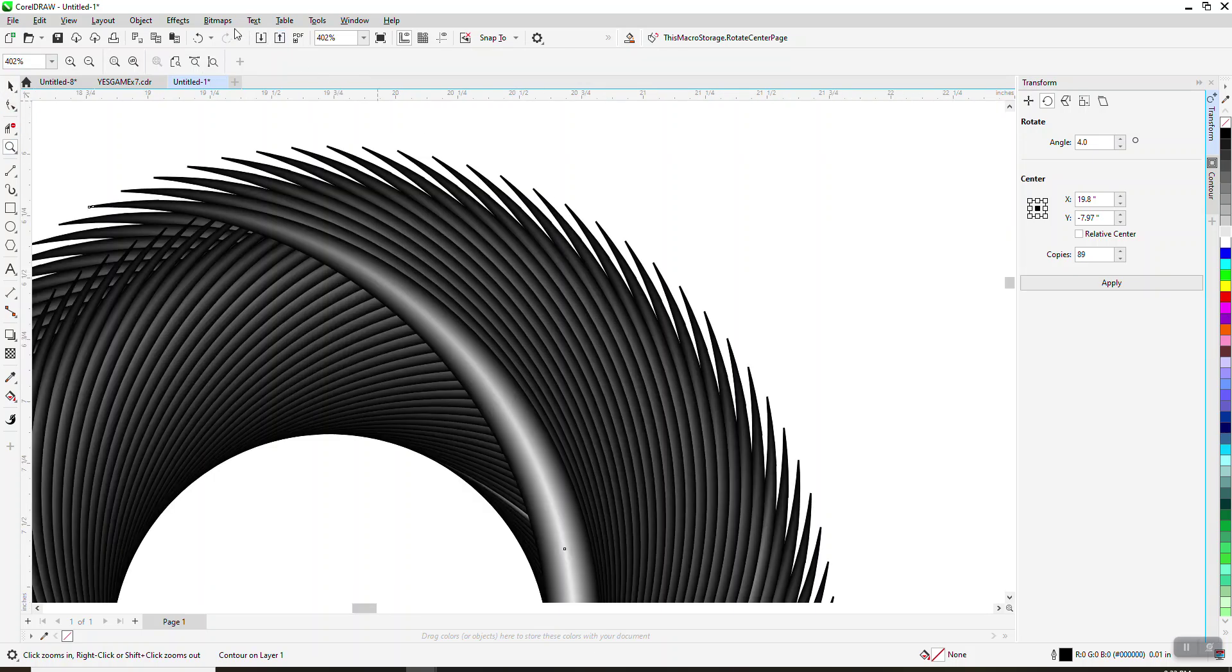
left_click(199, 38)
Move the single contoured crescent right to about X 21.08, Y -7.99 inches.
right_click(651, 212)
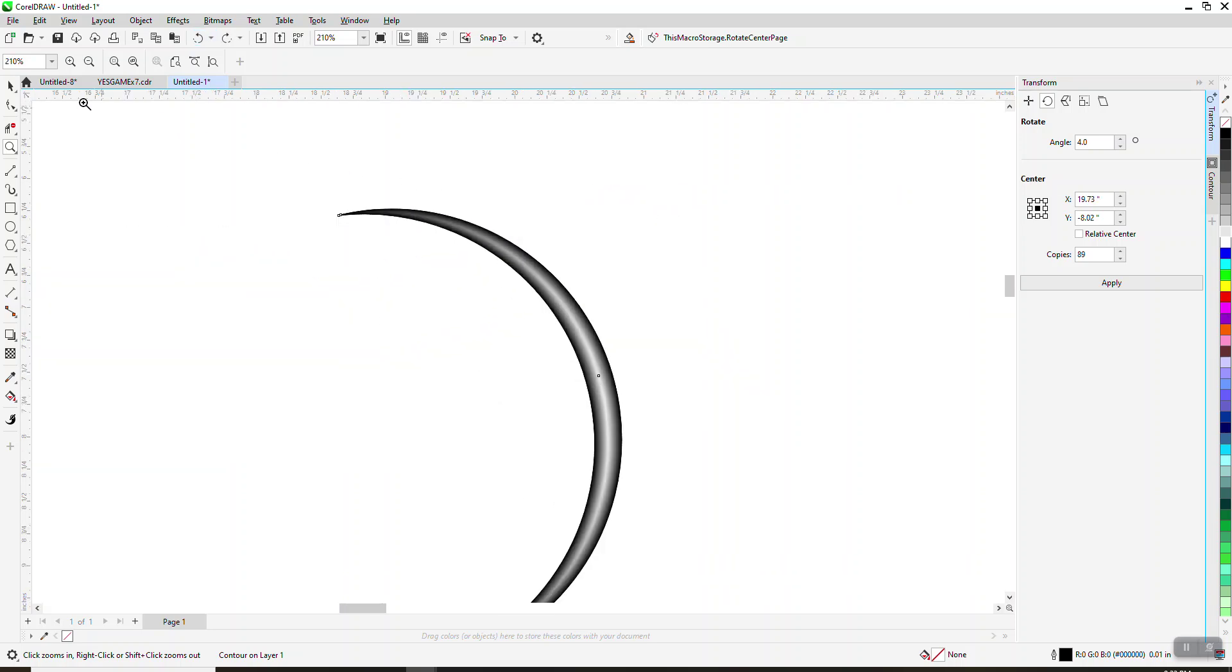
left_click(11, 84)
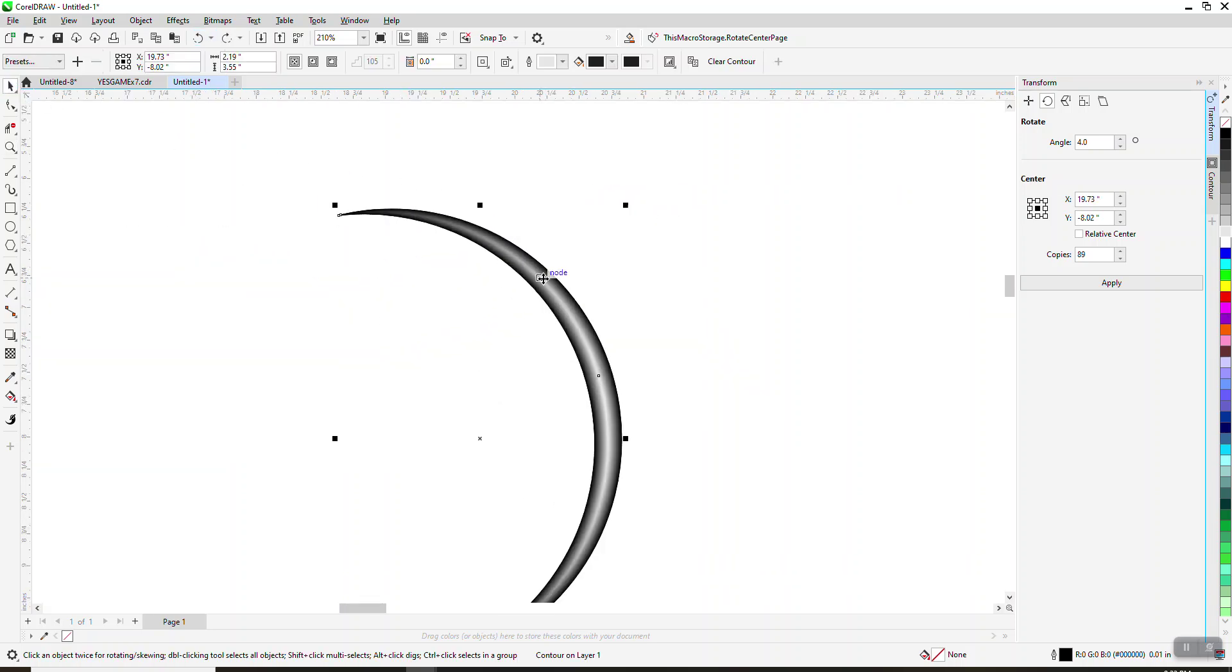
left_click_drag(550, 275, 713, 276)
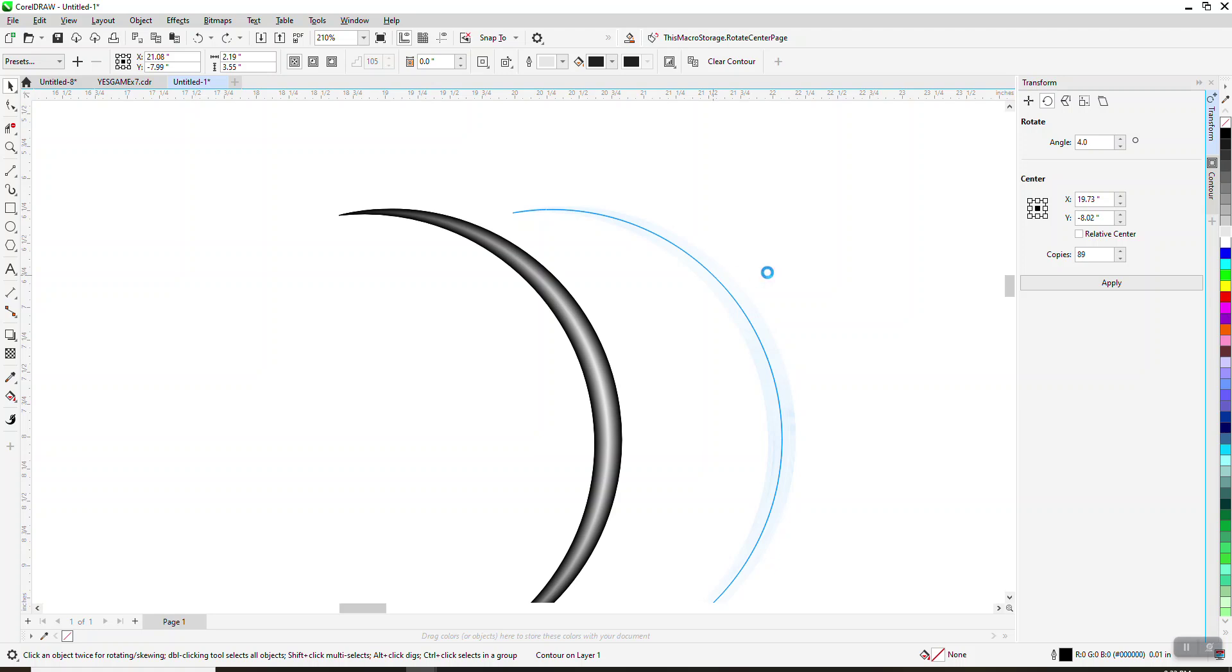
Try deleting the crescent and shifting it 20 inches left, undoing each change.
key("Delete")
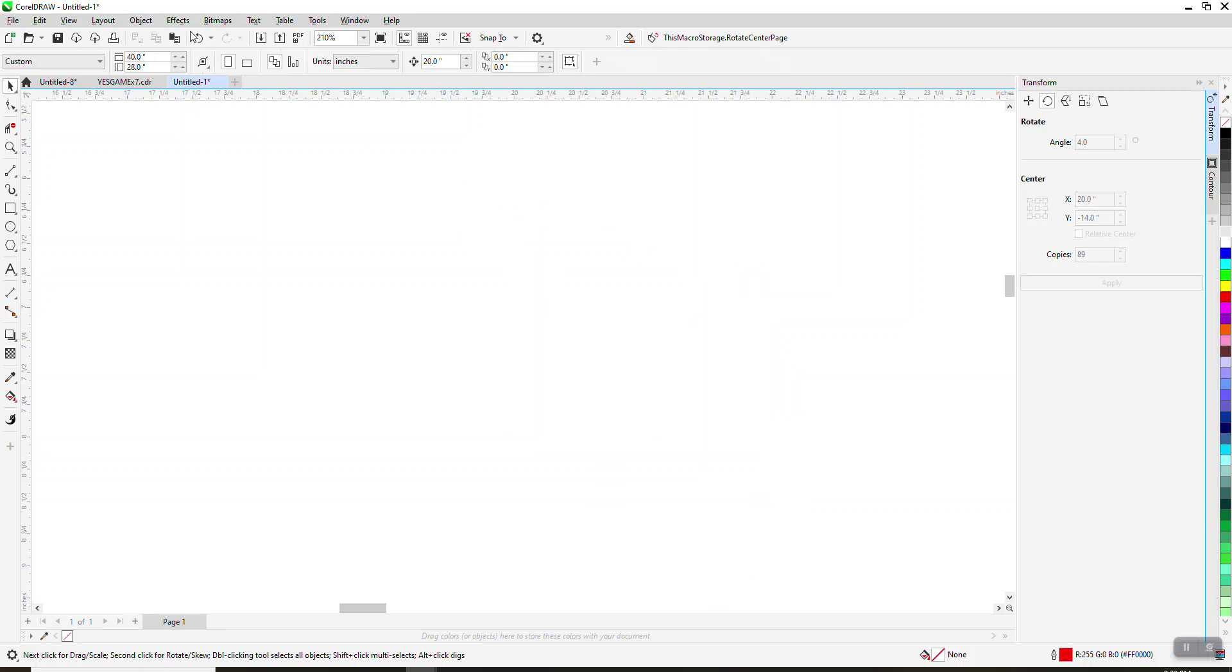
left_click(194, 36)
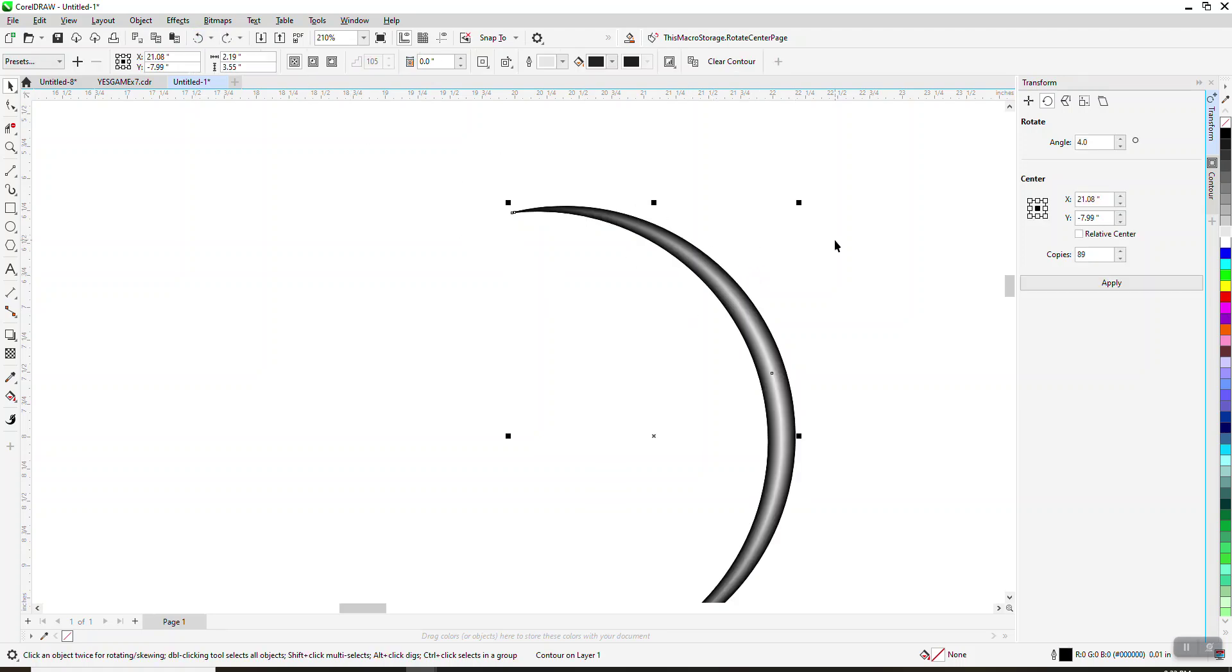
key("Left")
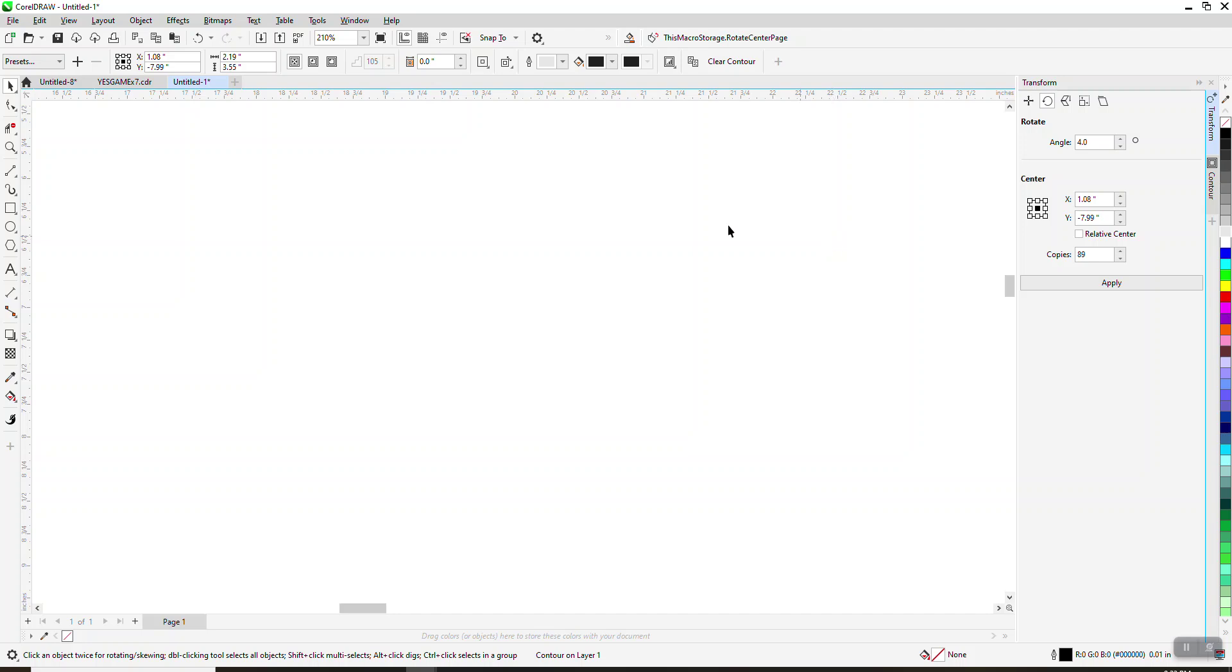
left_click(195, 38)
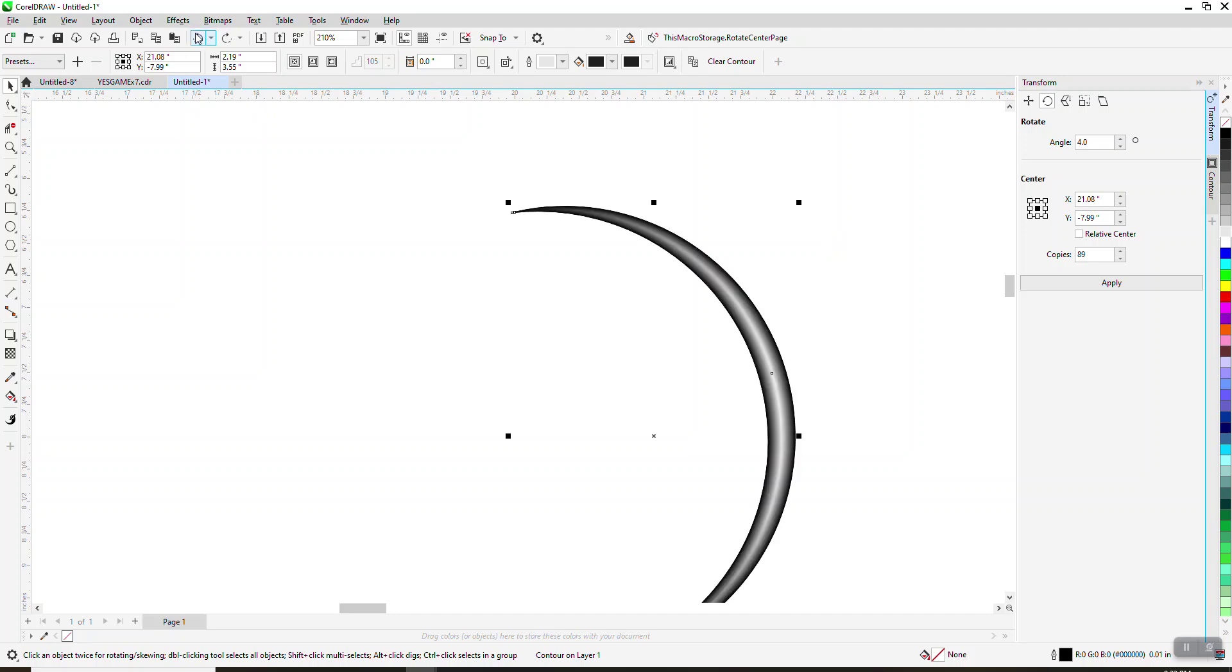
Convert the contoured crescent to an 8-bit grayscale bitmap at 300 dpi with anti-aliasing and a transparent background.
scroll(571, 112, "down", 2)
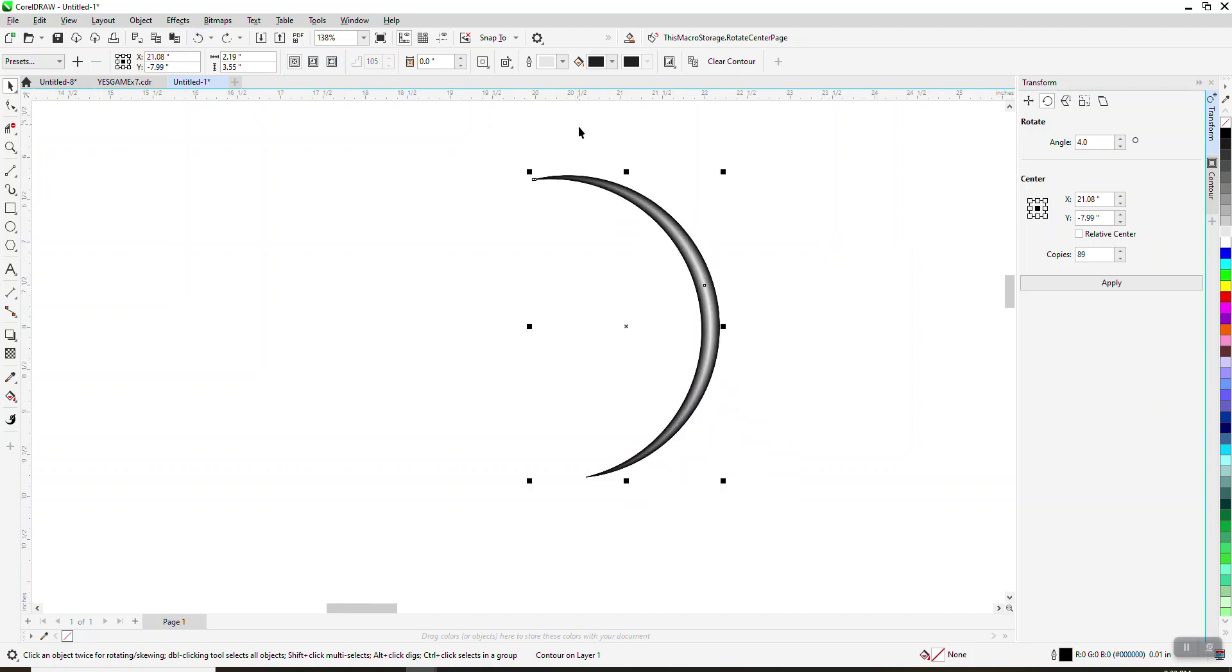
left_click(217, 20)
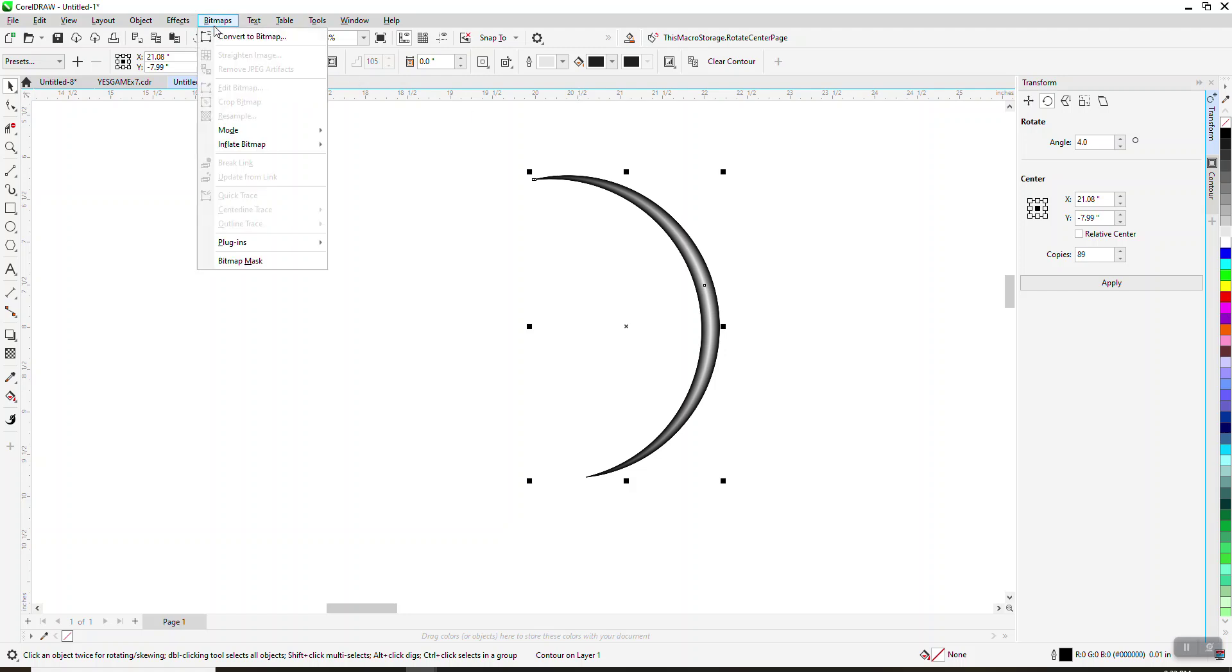
left_click(232, 39)
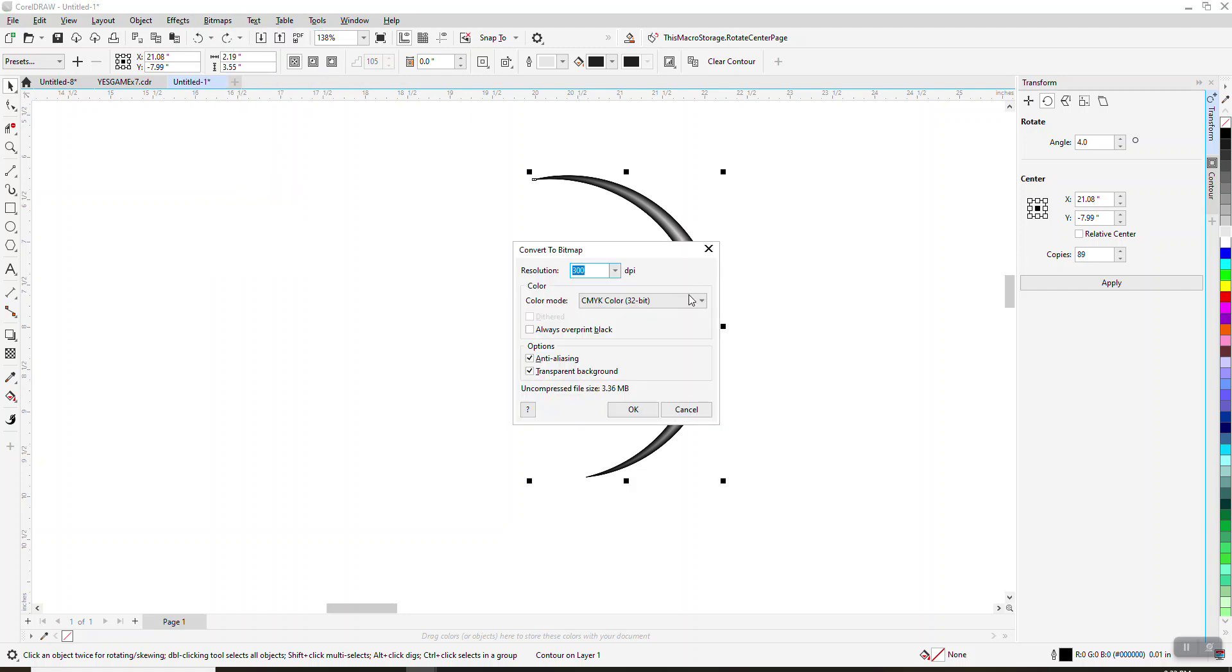
left_click(690, 300)
left_click(603, 338)
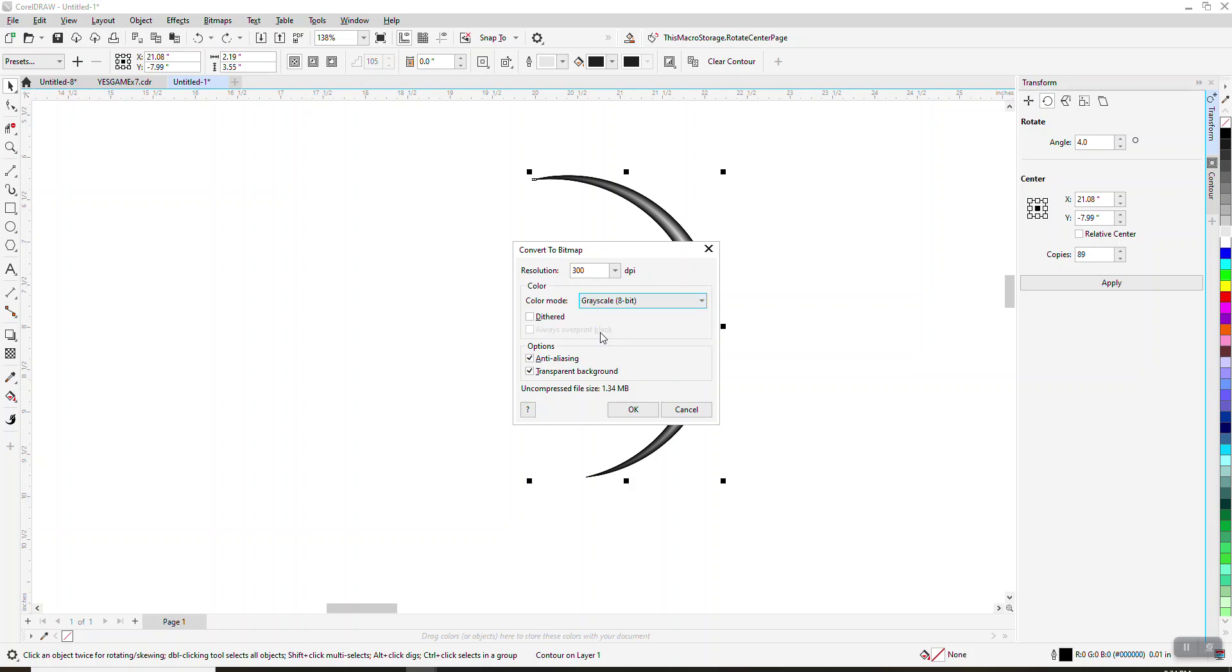
left_click(633, 409)
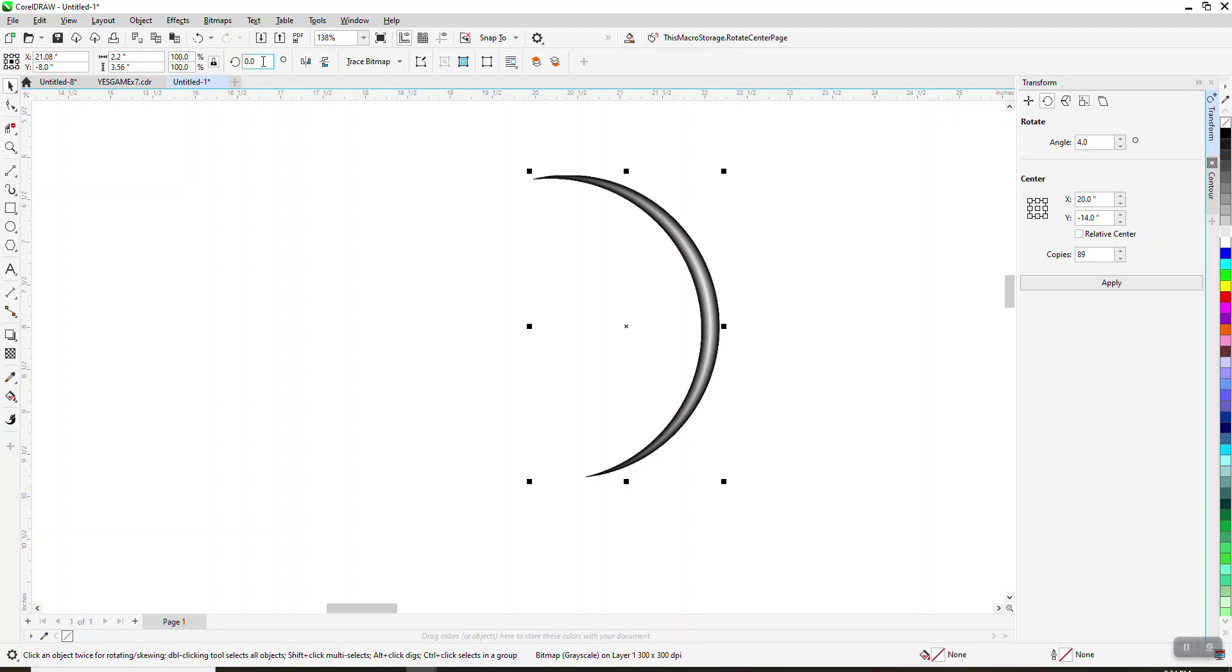
Try rotating the bitmap crescent by 4 degrees, in place and as a single copy, undoing each attempt.
type("4")
key("Return")
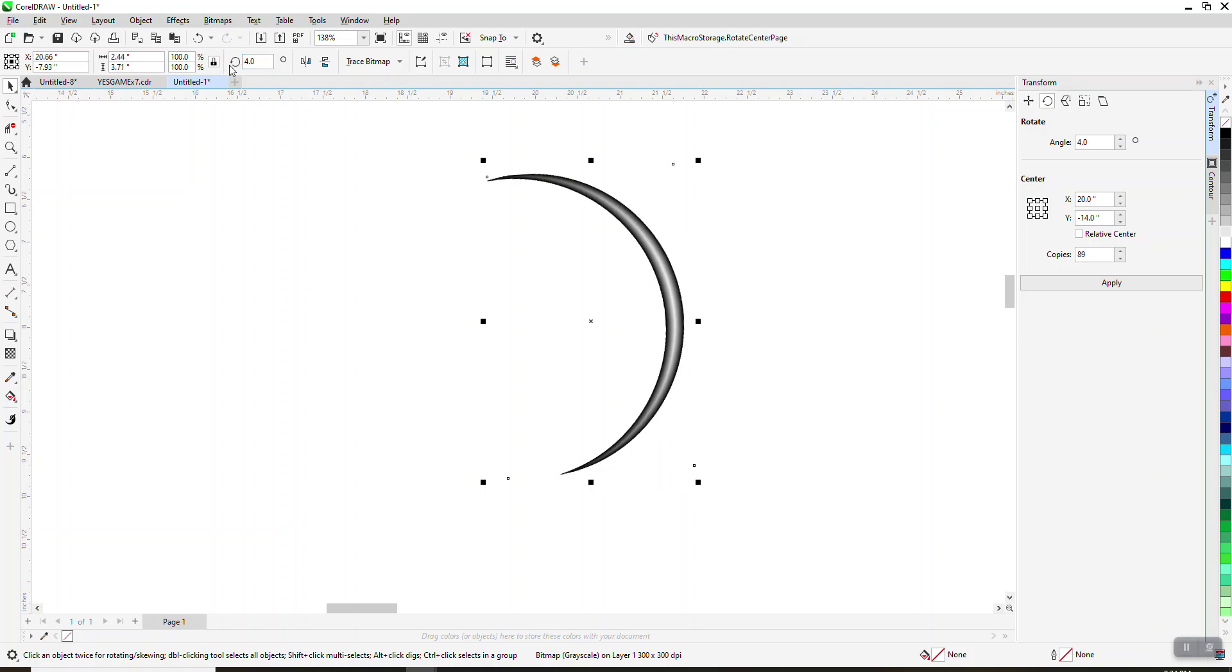
left_click(199, 39)
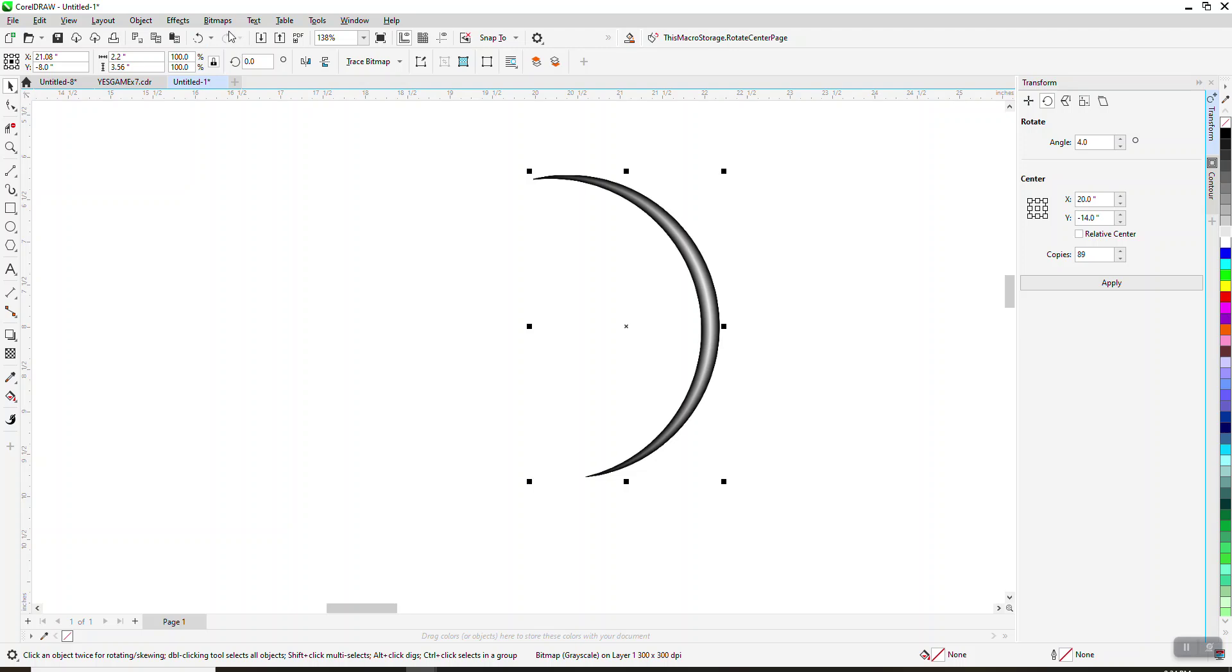
double_click(255, 61)
type("4")
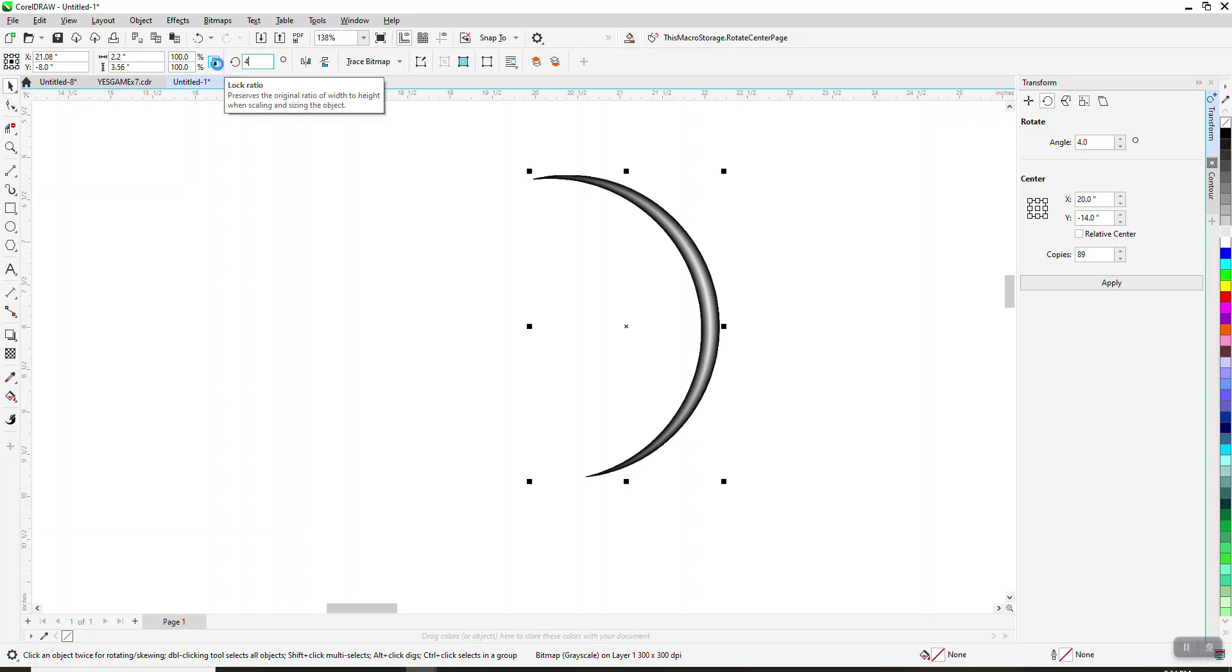
key("Return")
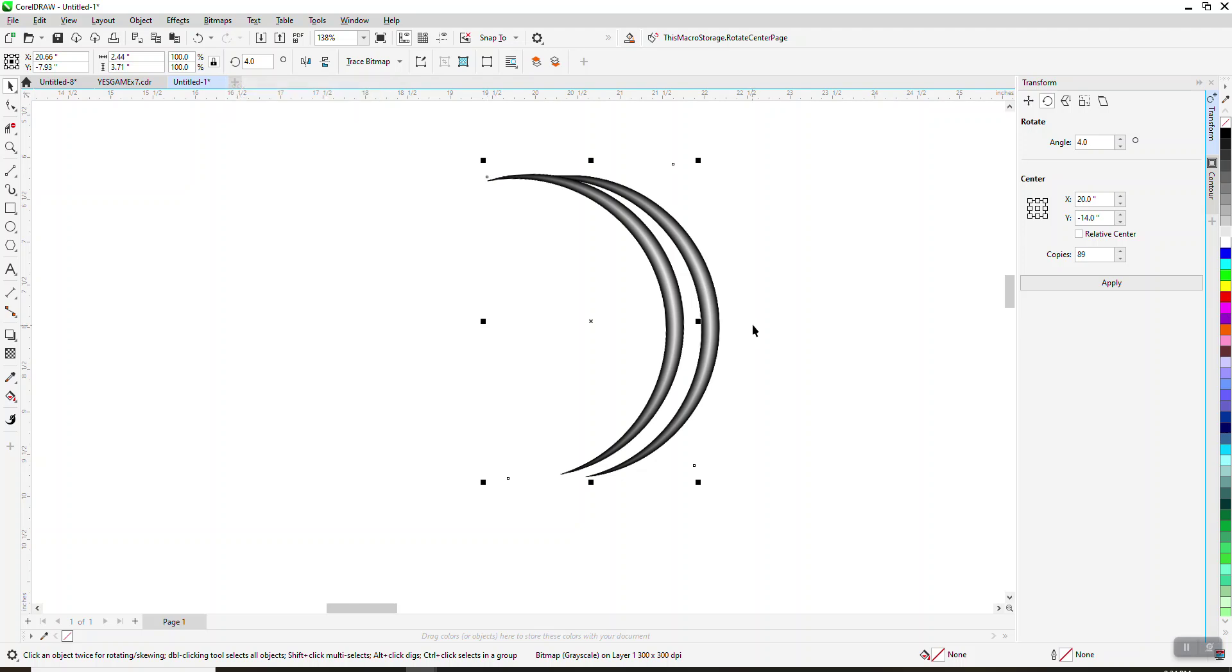
left_click(197, 38)
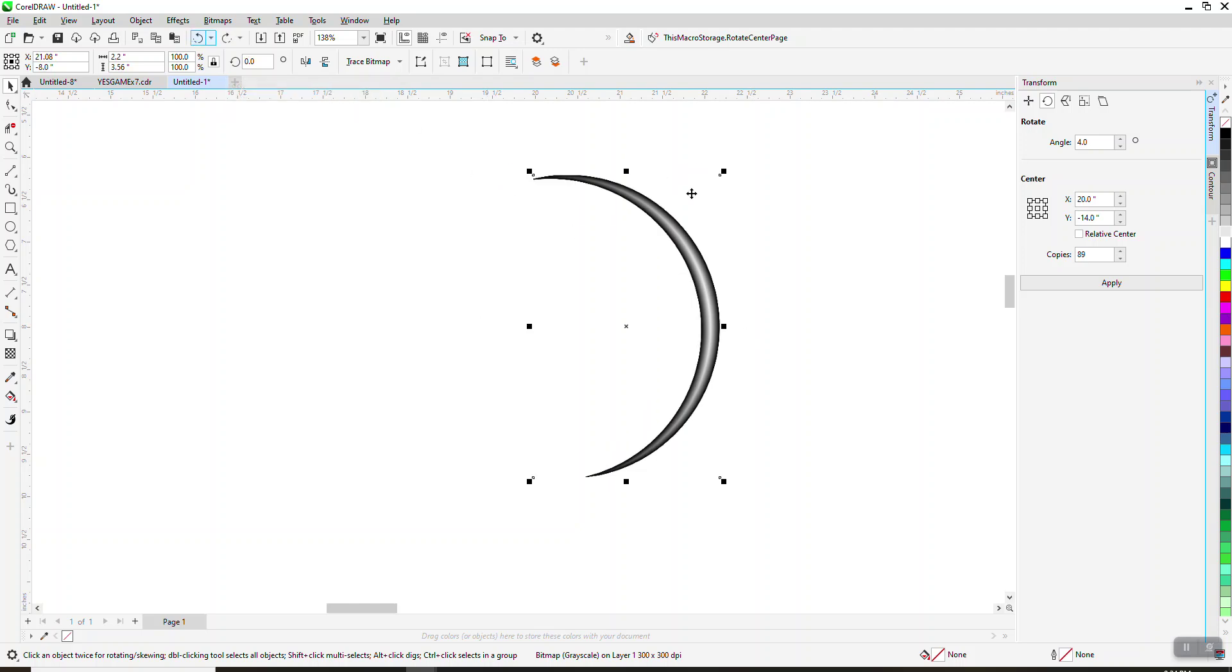
Create 89 copies of the bitmap crescent rotated by 4 degrees around the centre X 20, Y -14 inches.
left_click(703, 266)
left_click(1116, 283)
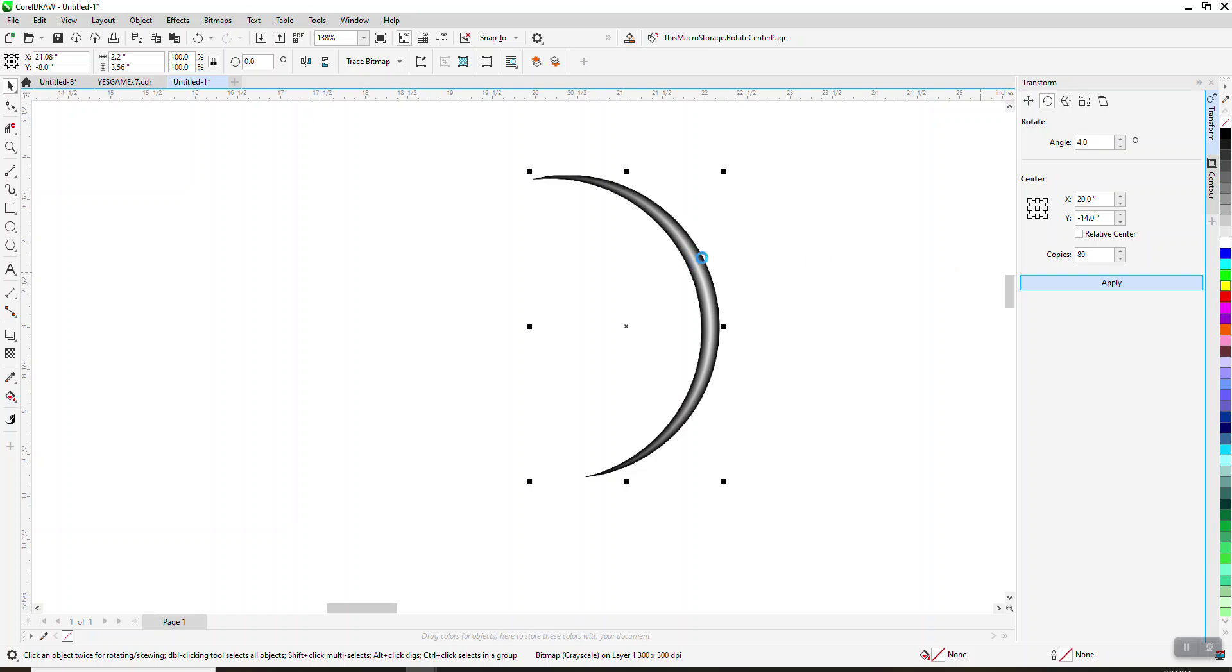
scroll(642, 149, "down", 3)
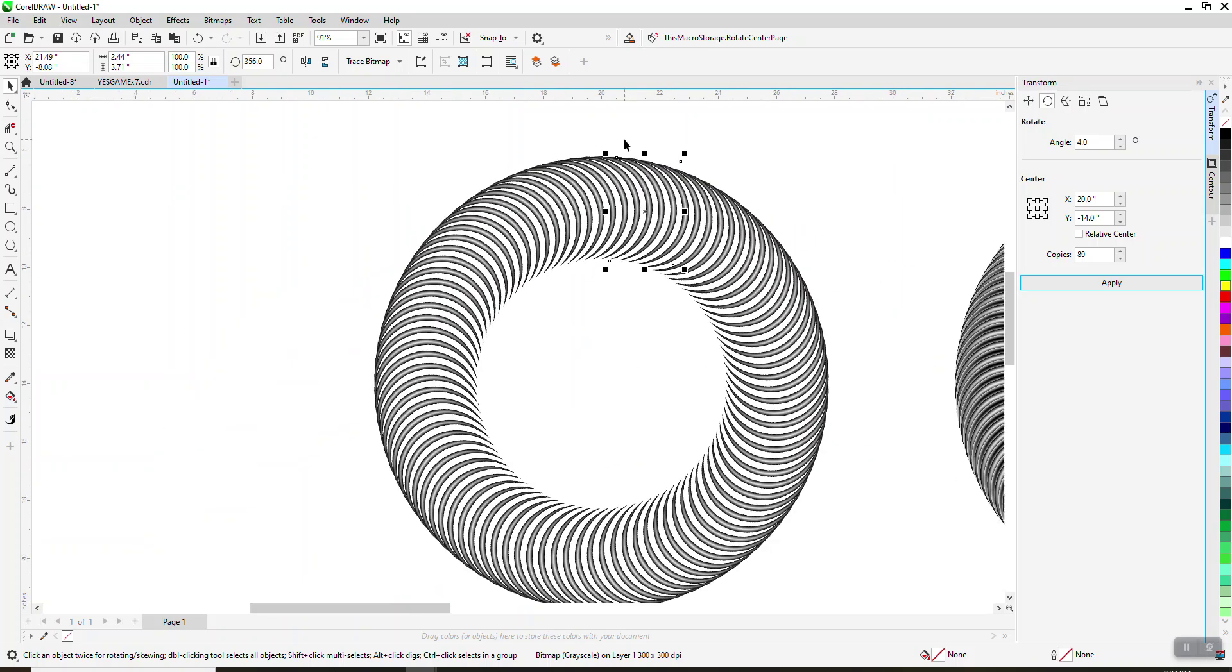
scroll(625, 140, "down", 1)
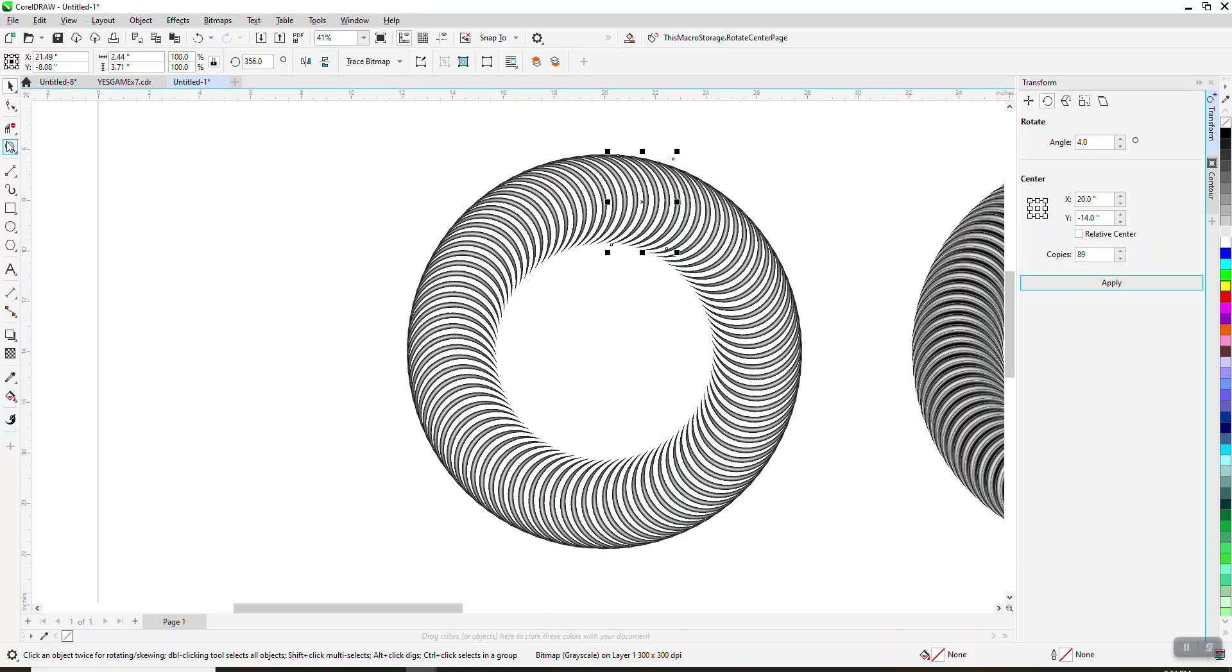
Examine the edge quality and shading of the bitmap crescents along the upper-left part of the new ring.
left_click(10, 147)
left_click_drag(494, 165, 585, 258)
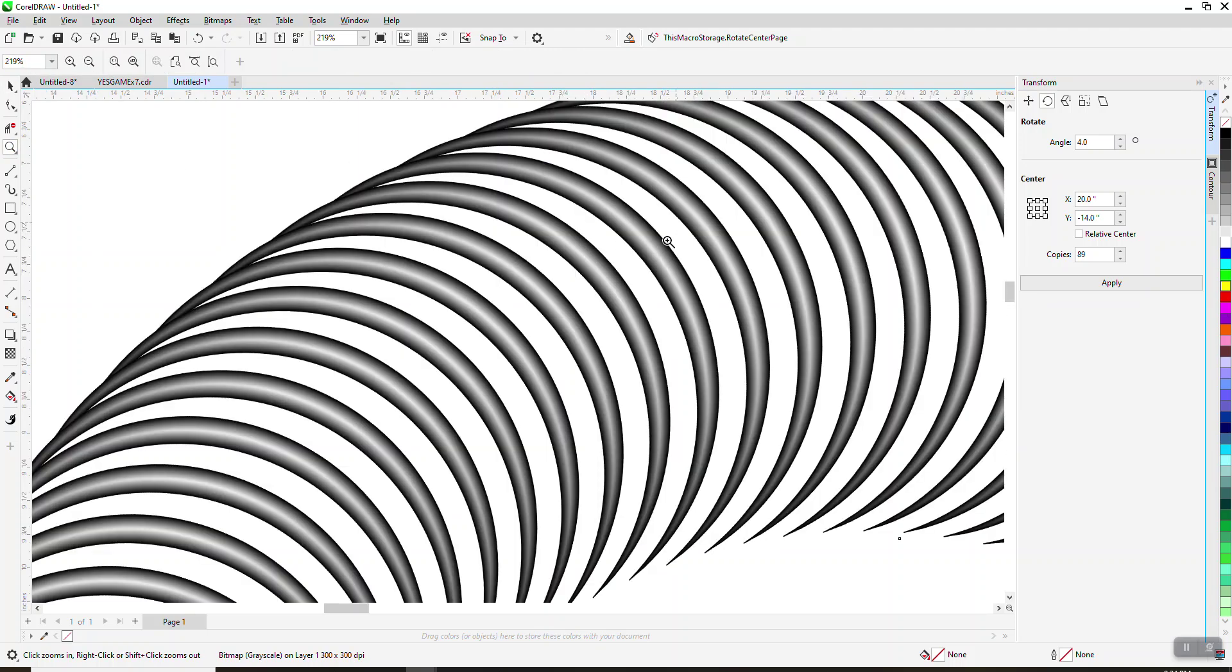
scroll(638, 283, "up", 3)
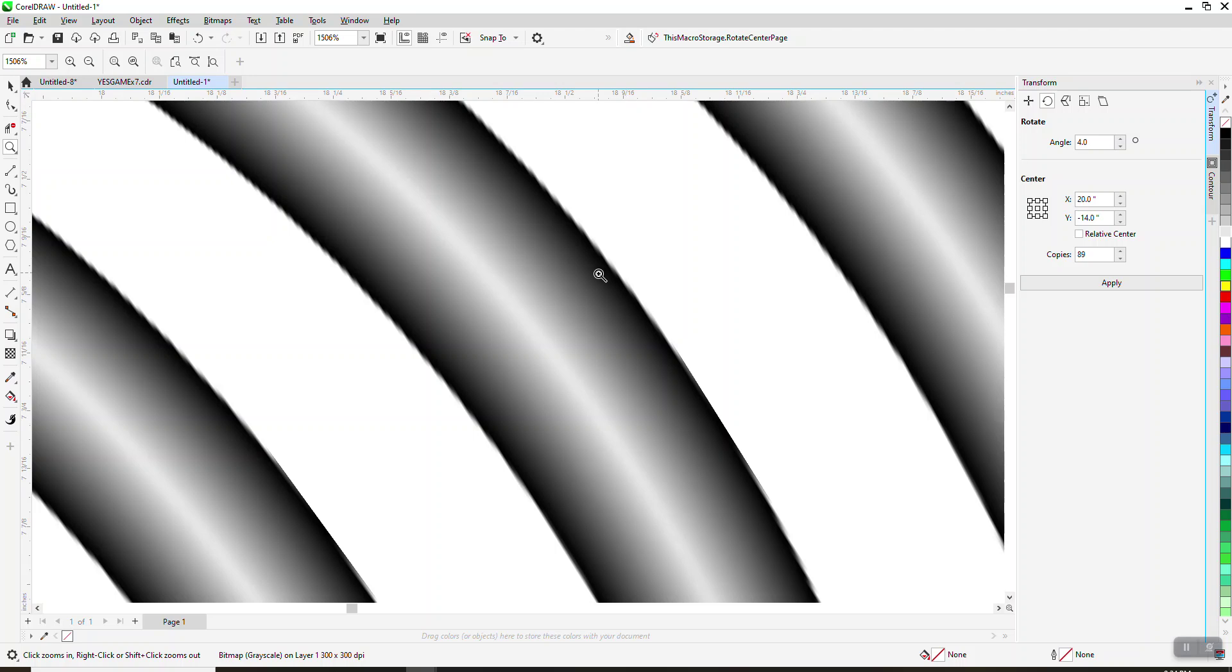
left_click_drag(587, 207, 554, 246)
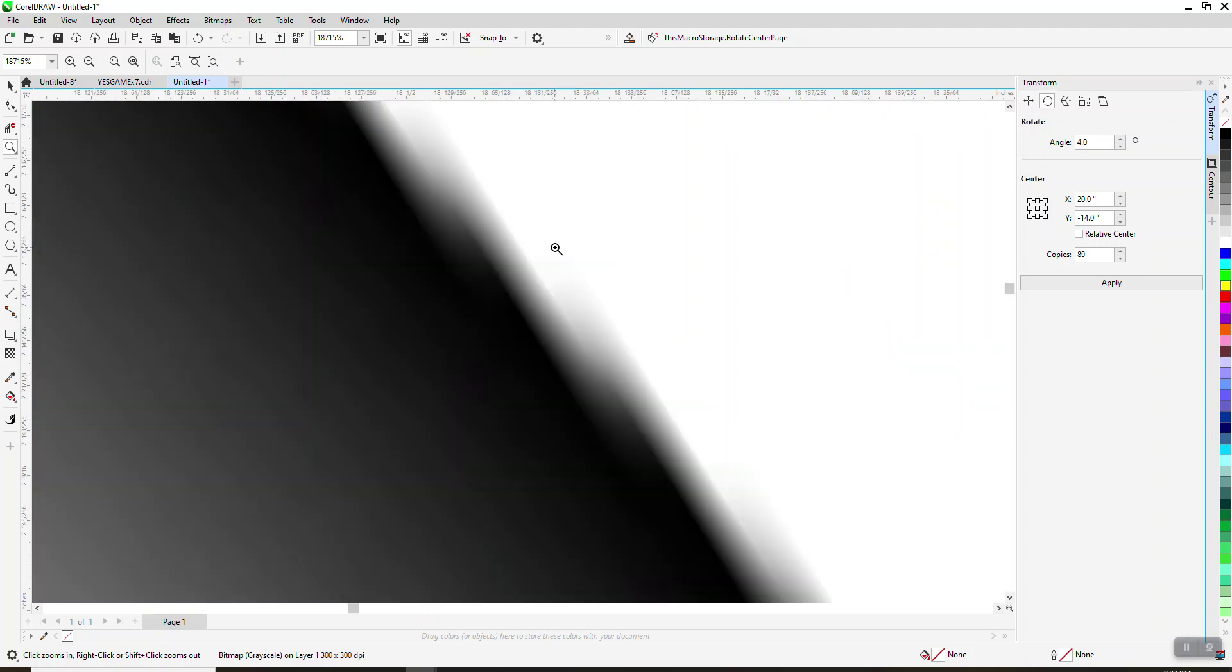
scroll(555, 244, "down", 4)
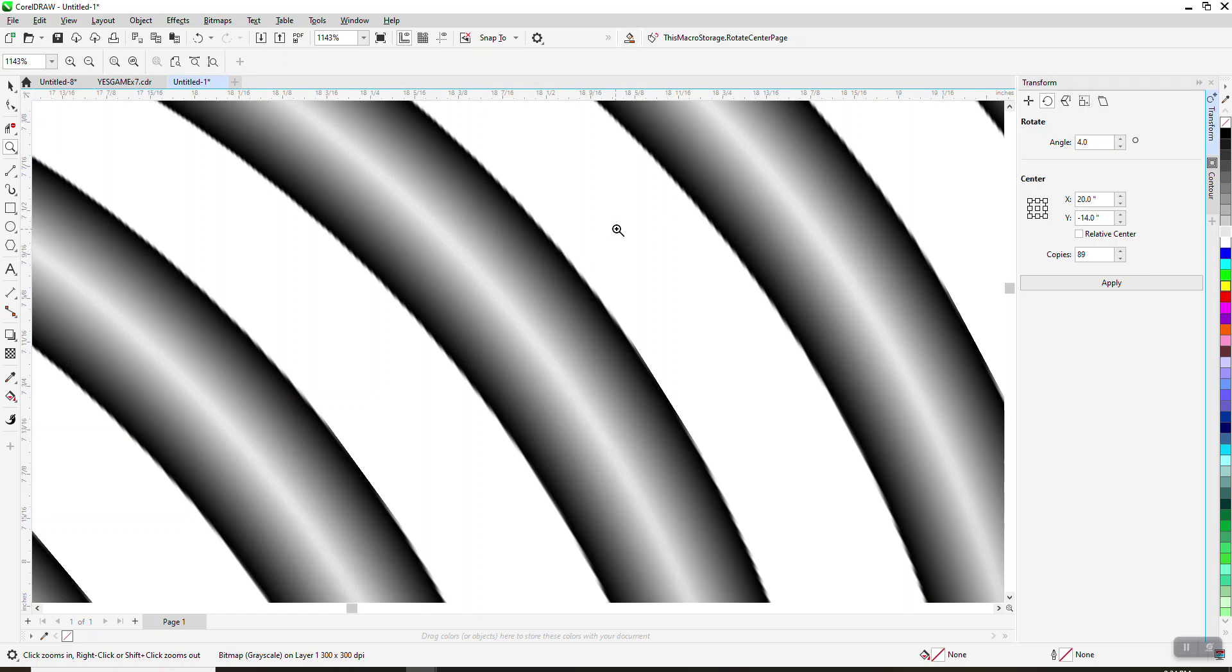
scroll(549, 264, "down", 1)
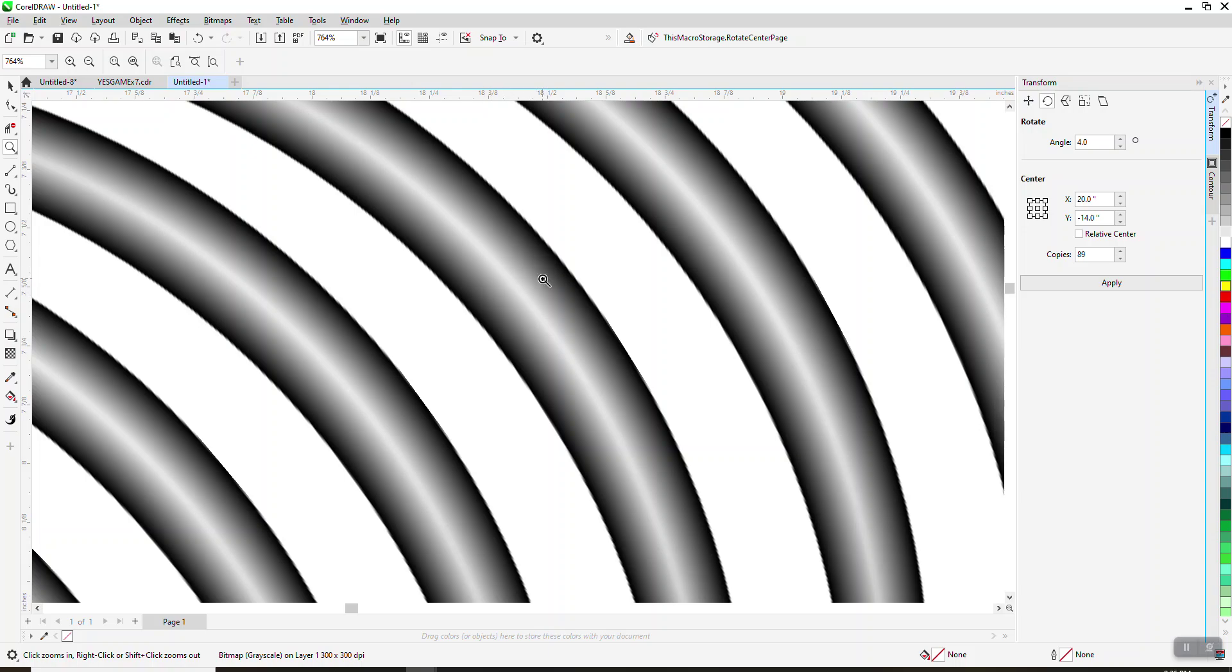
scroll(543, 277, "down", 4)
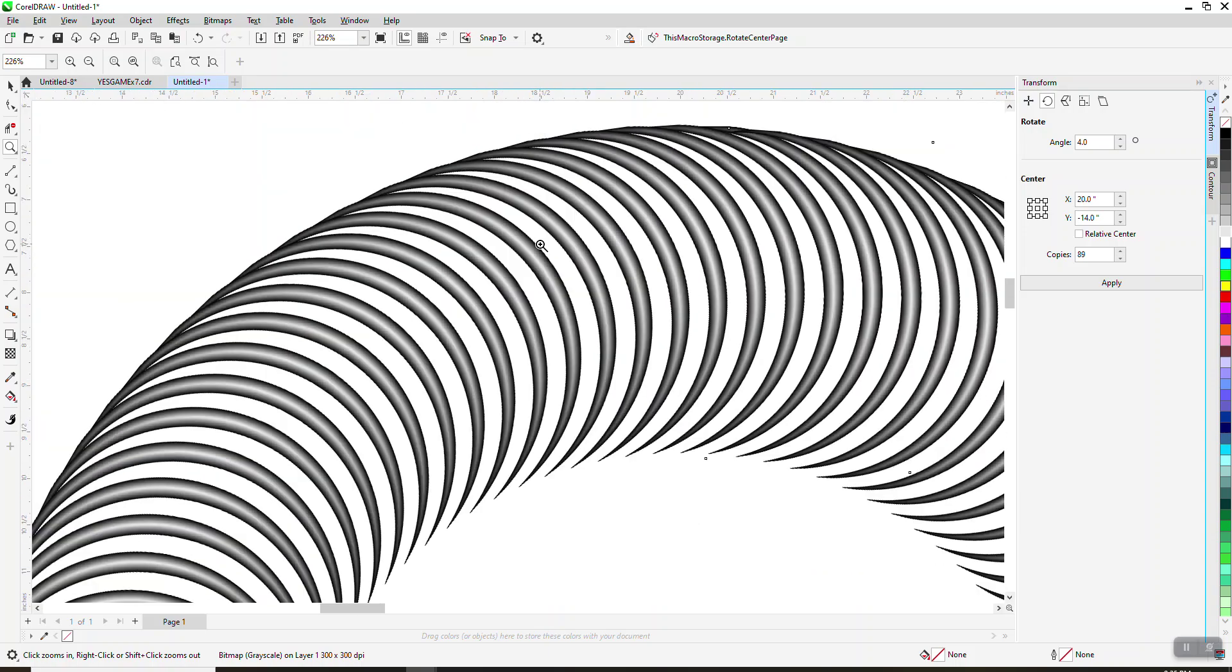
scroll(532, 236, "down", 3)
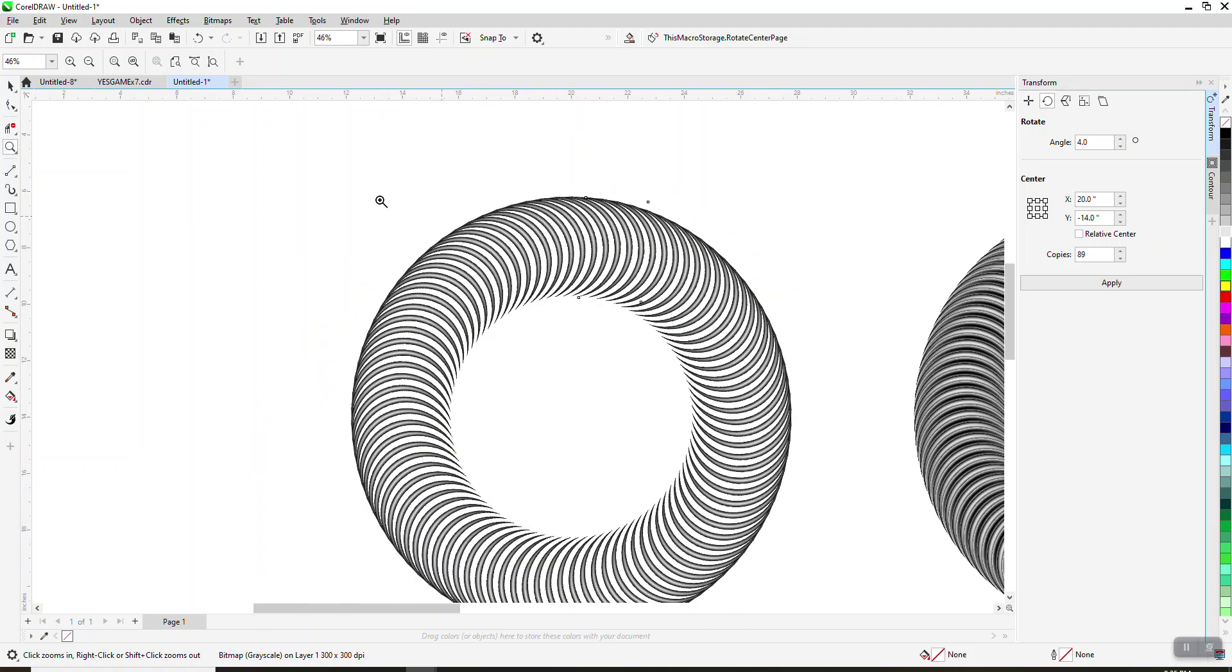
Draw a blue-filled rectangle about 20.26 by 17.47 inches around the bitmap ring and send it to the back.
left_click(12, 207)
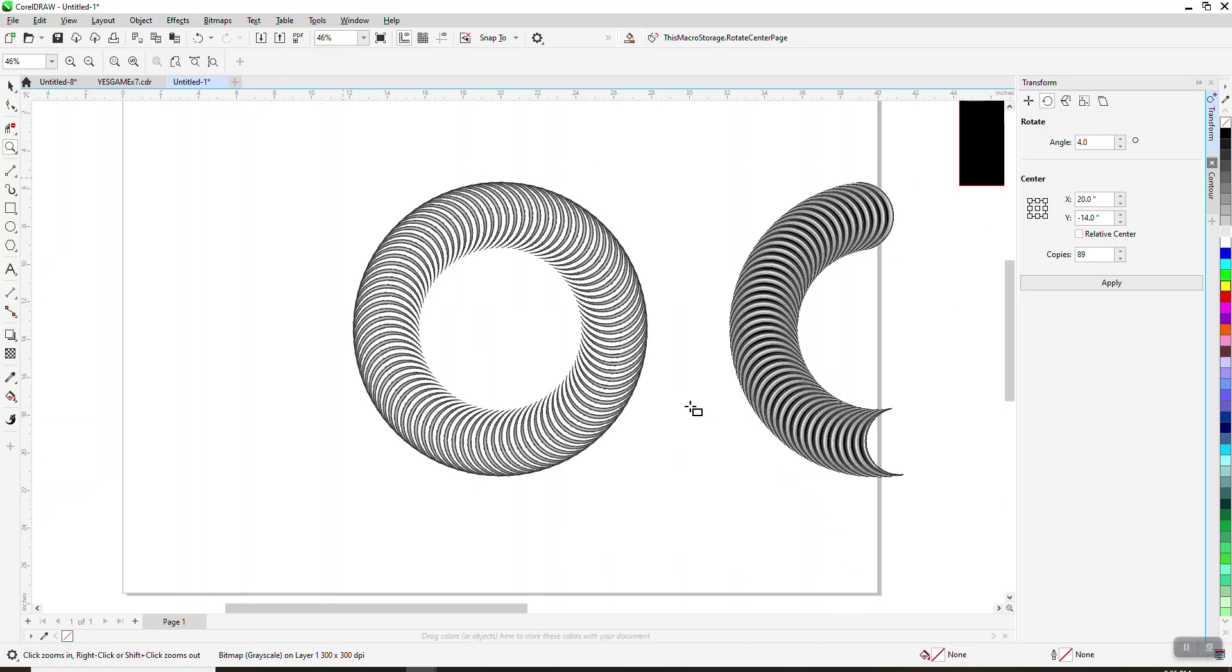
left_click_drag(303, 153, 687, 487)
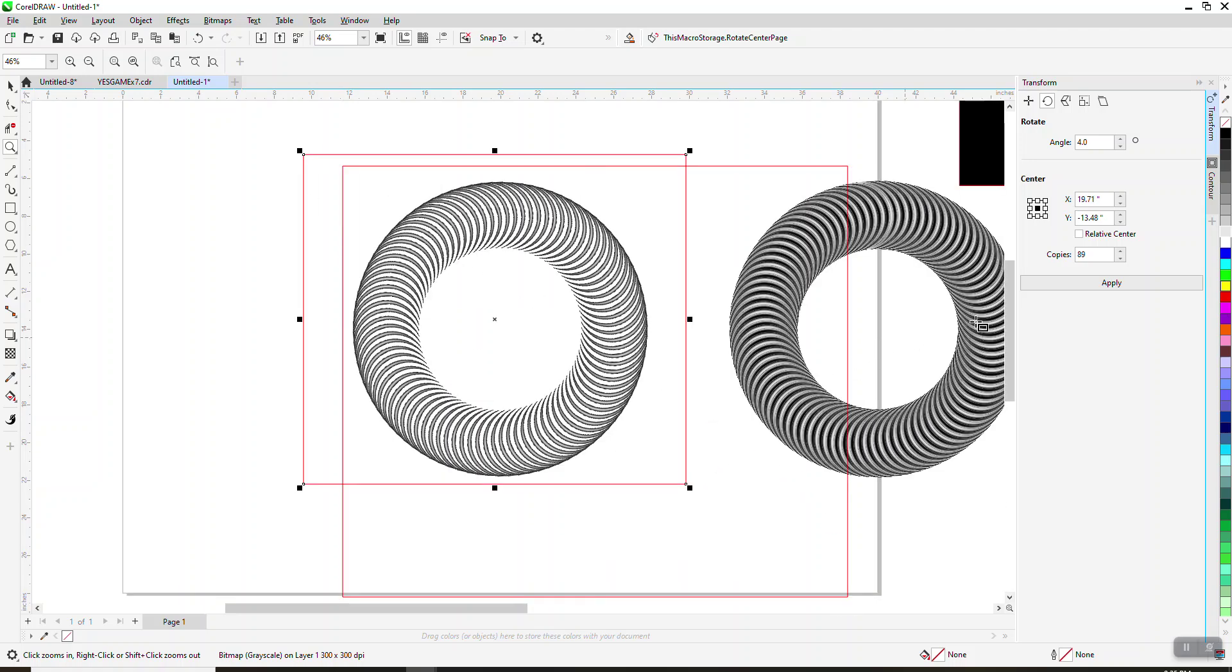
left_click(1223, 253)
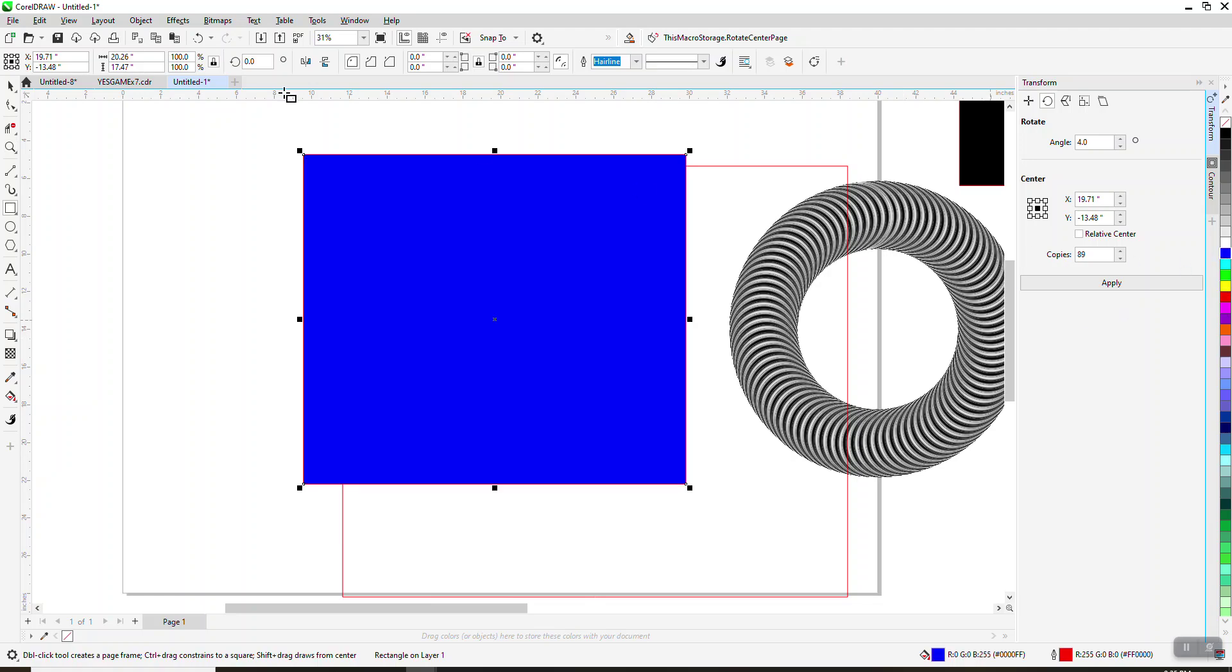
left_click(142, 21)
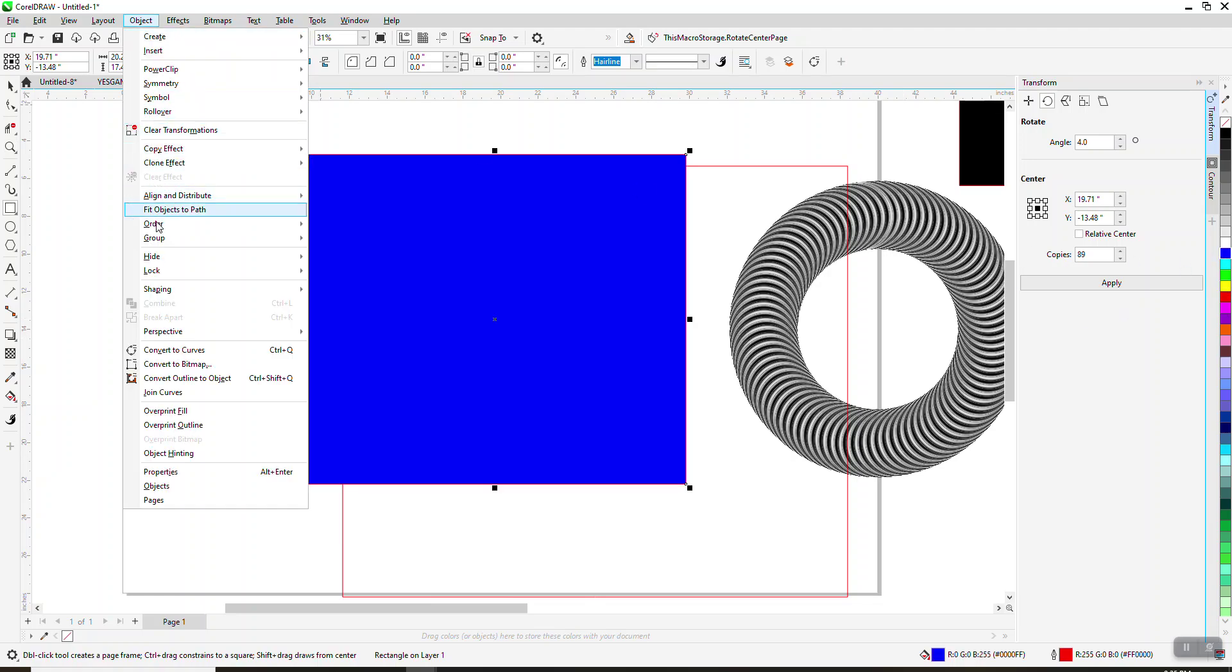
mouse_move(296, 224)
left_click(313, 243)
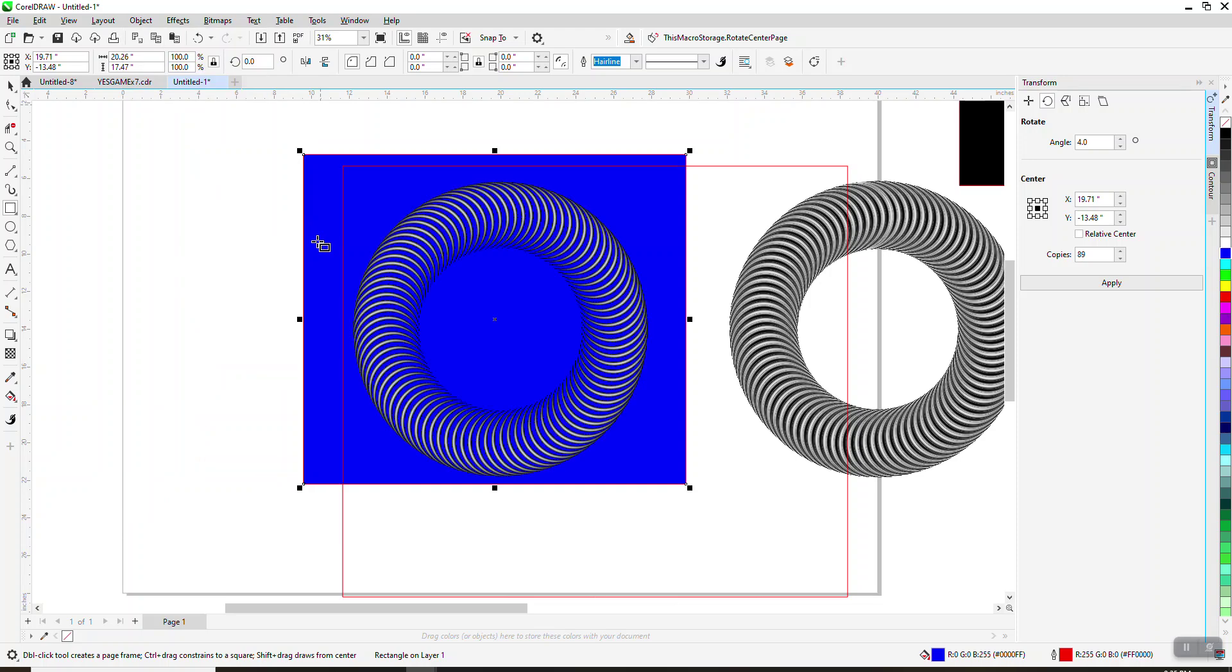
Delete the unfilled red-outlined rectangle that overlaps the blue background and the neighbouring ring.
left_click(11, 147)
left_click_drag(423, 193, 530, 251)
scroll(536, 249, "down", 3)
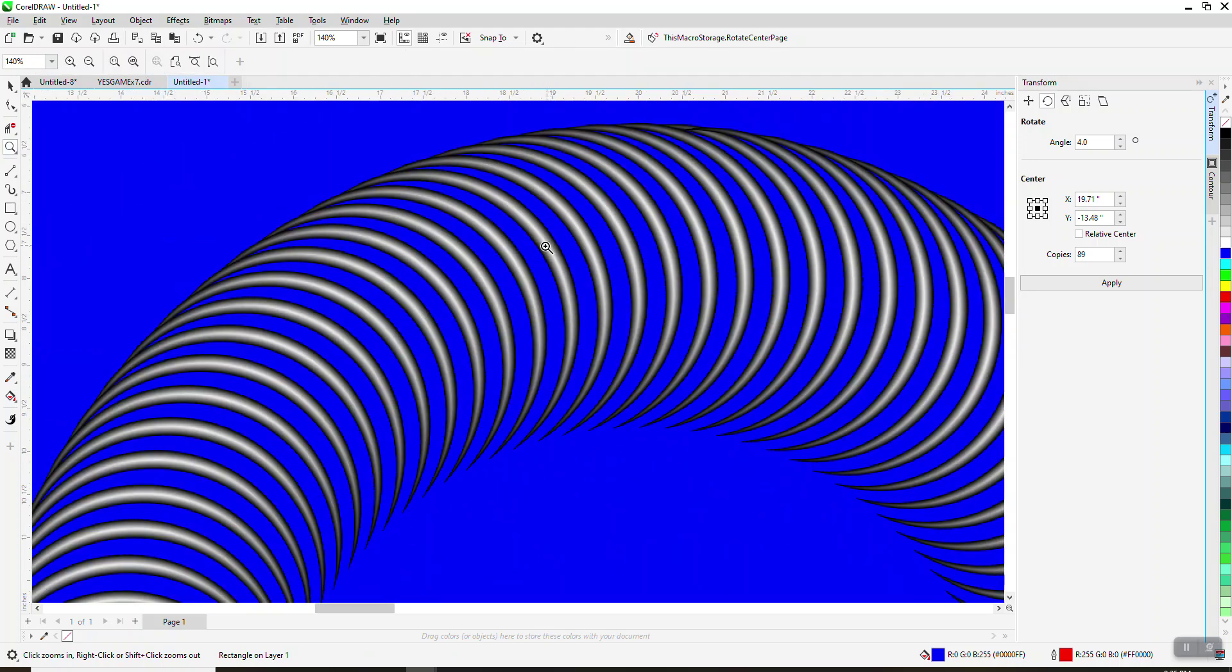
scroll(544, 246, "down", 4)
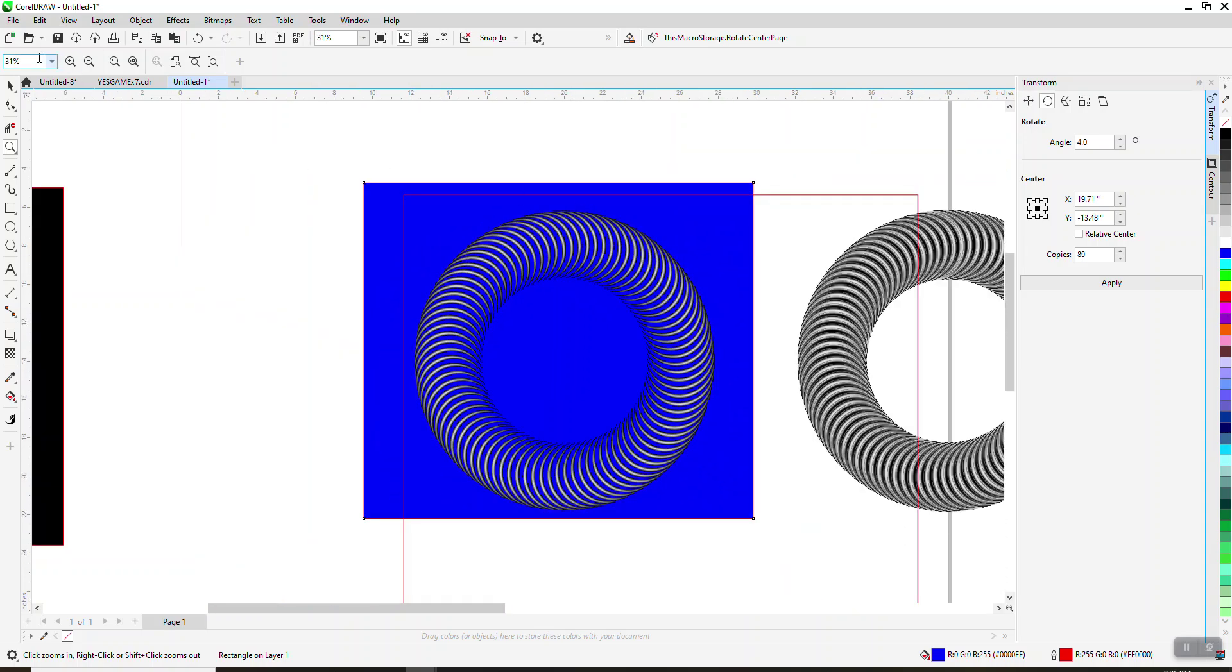
key("space")
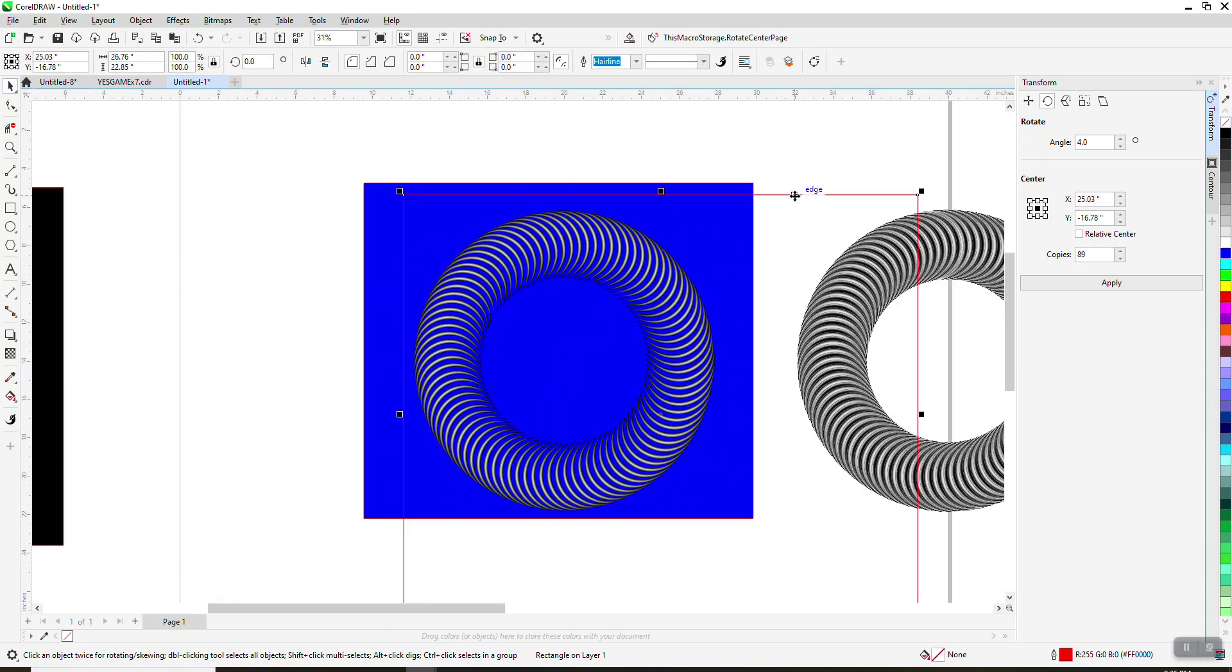
left_click(802, 196)
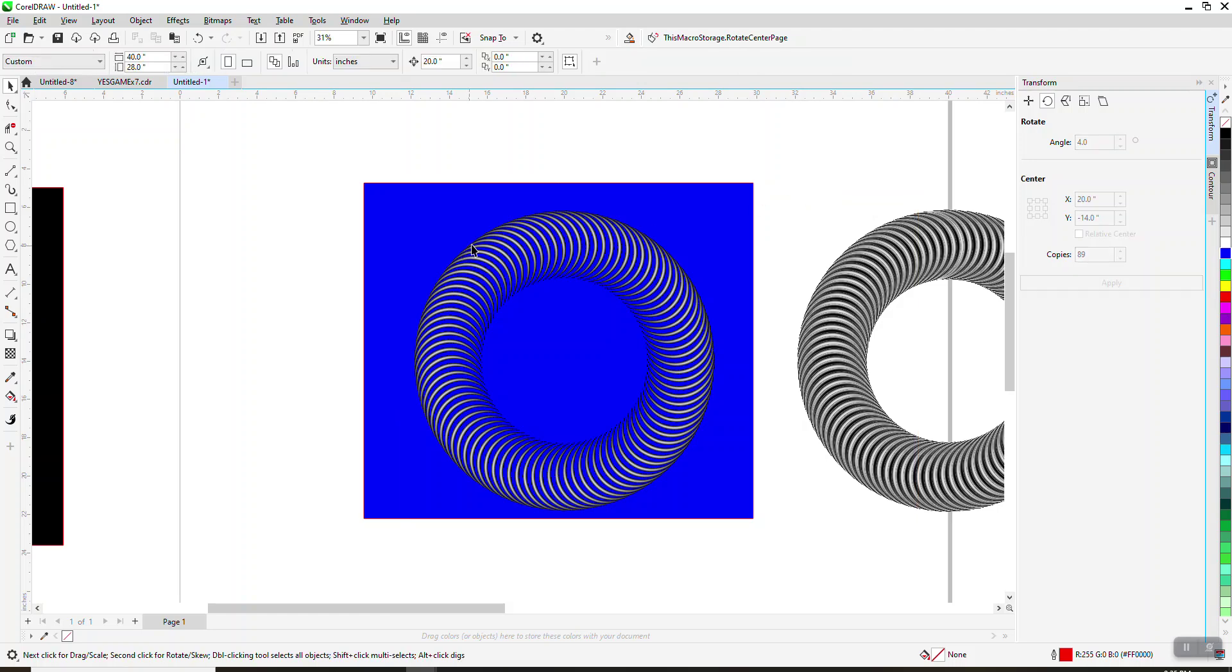